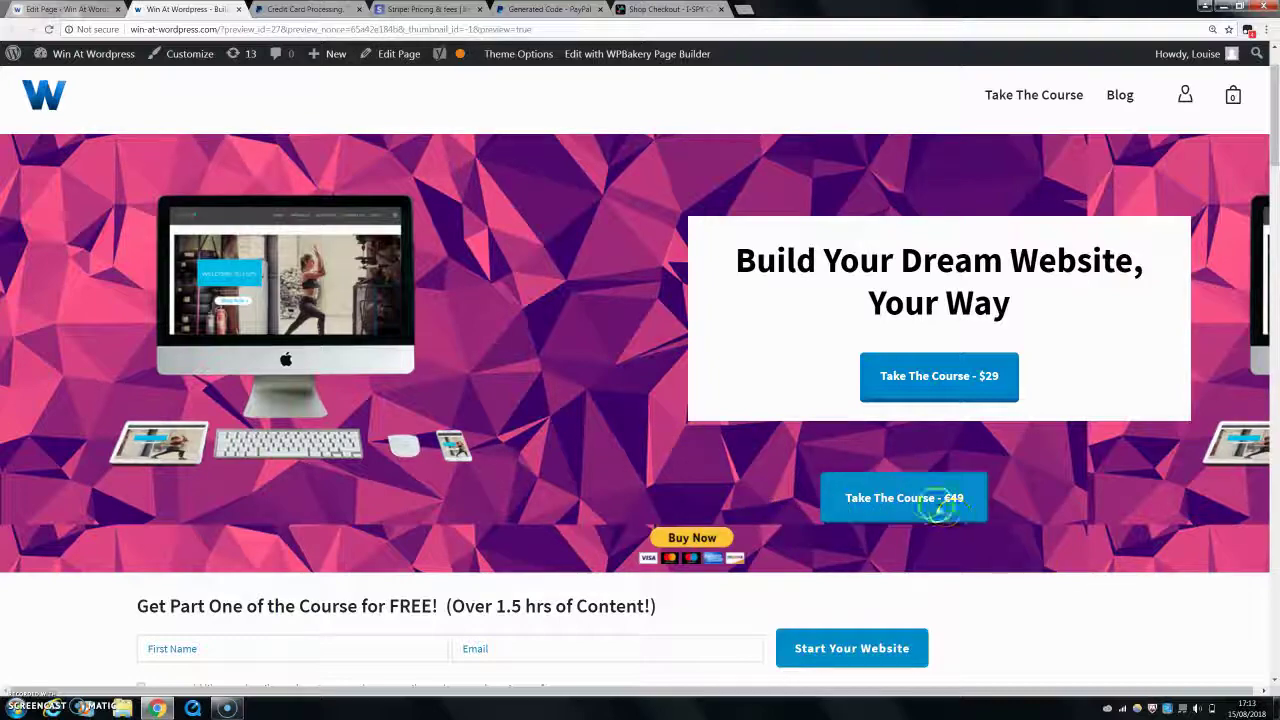
Open and dismiss the €49 Stripe card popup, then start PayPal's Buy Now checkout
{"action": "left_click", "coordinate": [923, 506]}
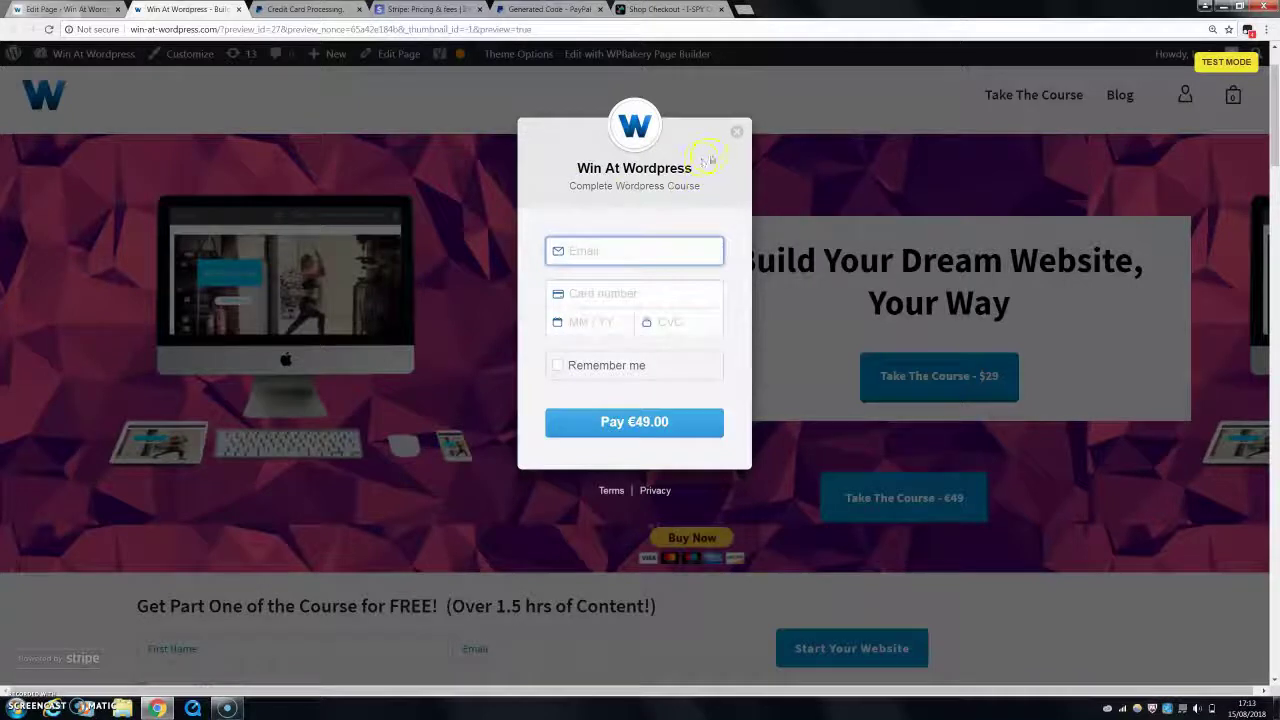
{"action": "left_click", "coordinate": [737, 135]}
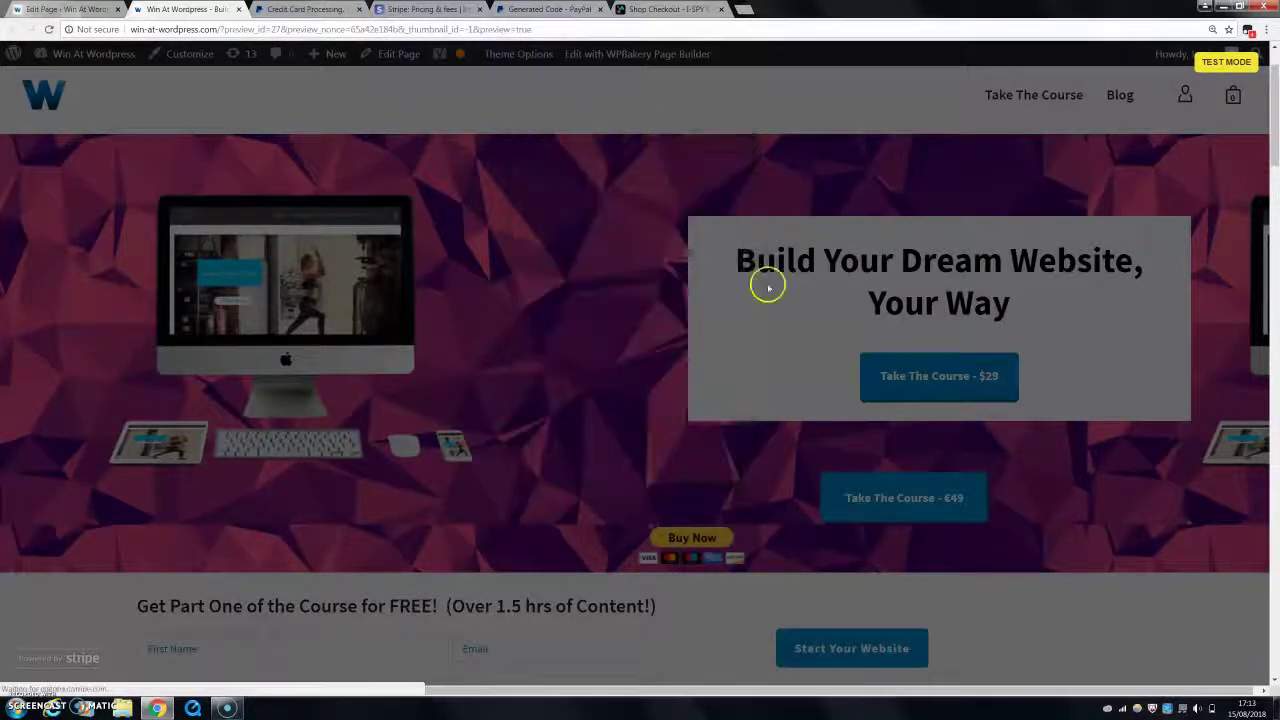
{"action": "left_click", "coordinate": [697, 540]}
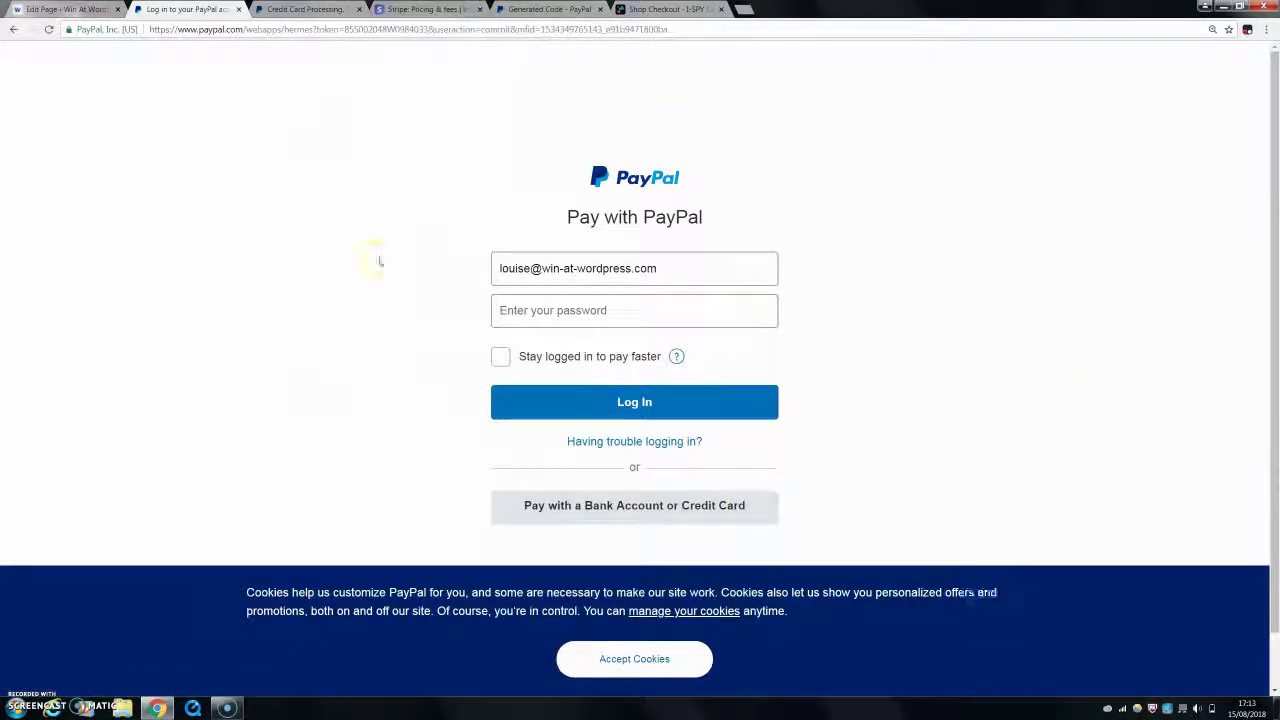
Choose PayPal's 'Pay with a Bank Account or Credit Card' option, then switch to the WordPress tab
{"action": "left_click", "coordinate": [512, 514]}
{"action": "left_click", "coordinate": [500, 268]}
{"action": "left_click", "coordinate": [60, 9]}
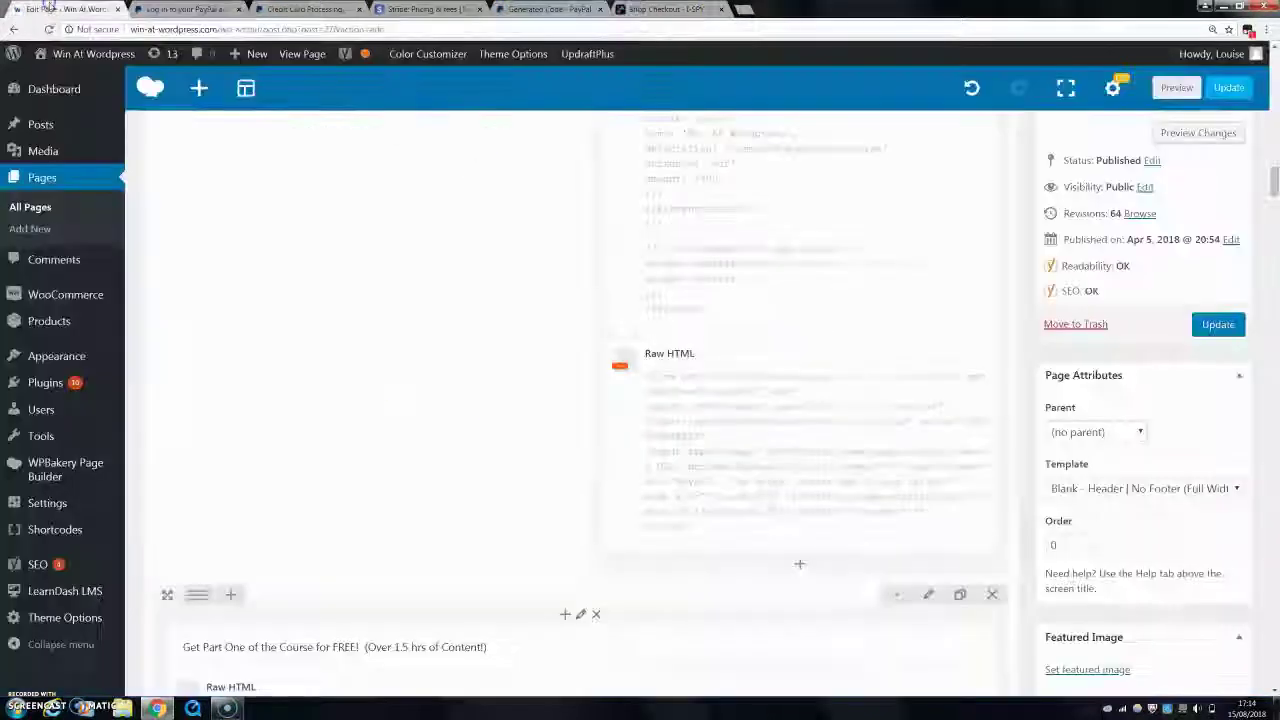
{"action": "left_click", "coordinate": [185, 9]}
{"action": "left_click", "coordinate": [594, 507]}
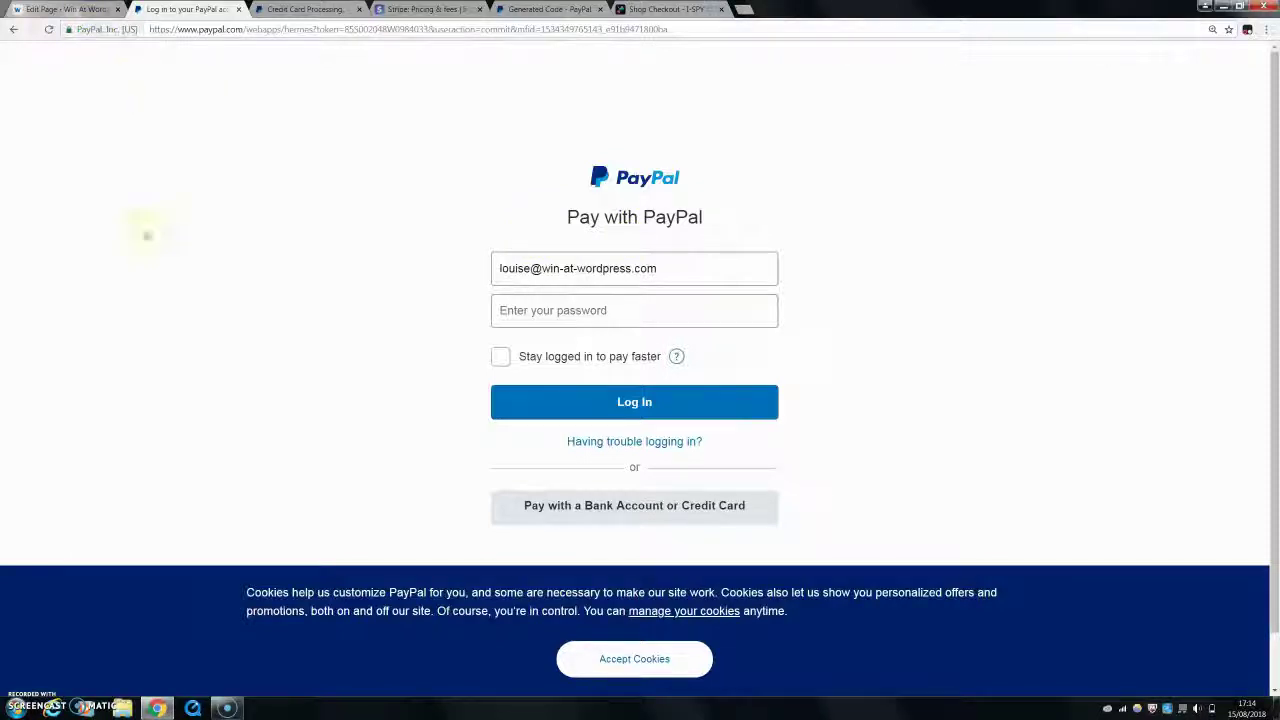
{"action": "left_click", "coordinate": [80, 8]}
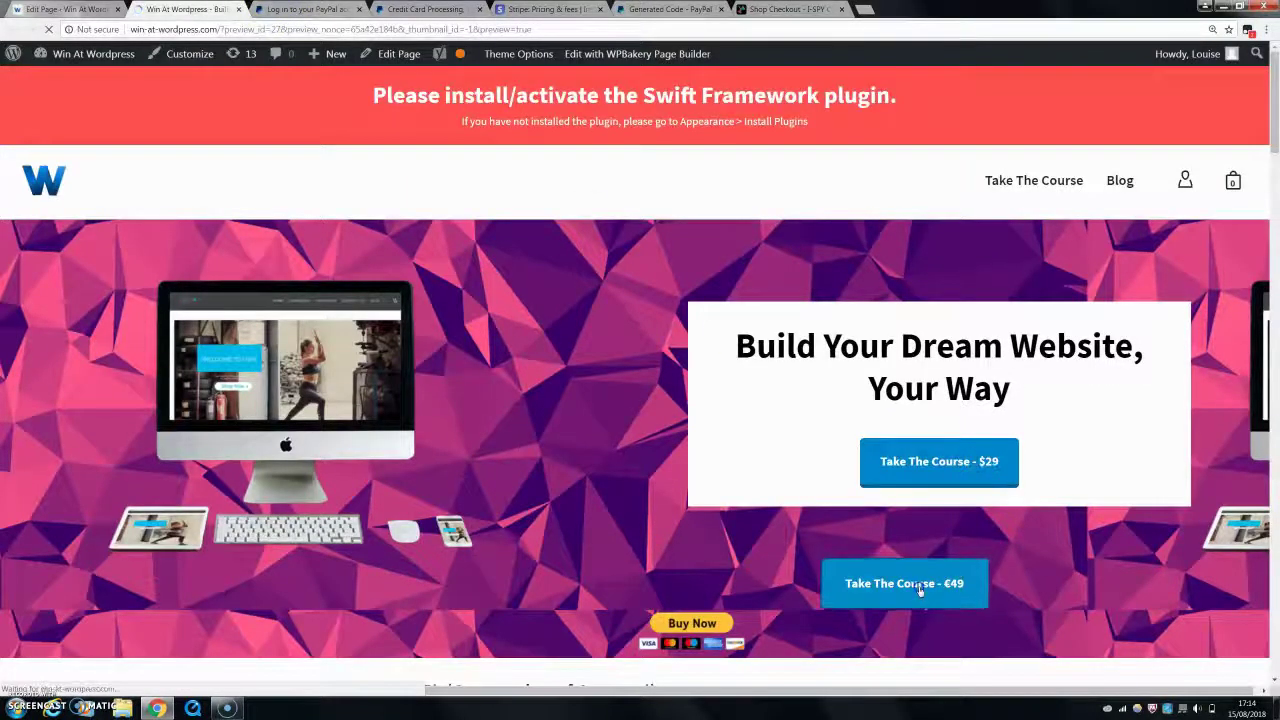
Reopen and close the €49 Stripe Checkout popup, then switch to the PayPal sign-in tab
{"action": "left_click", "coordinate": [915, 586]}
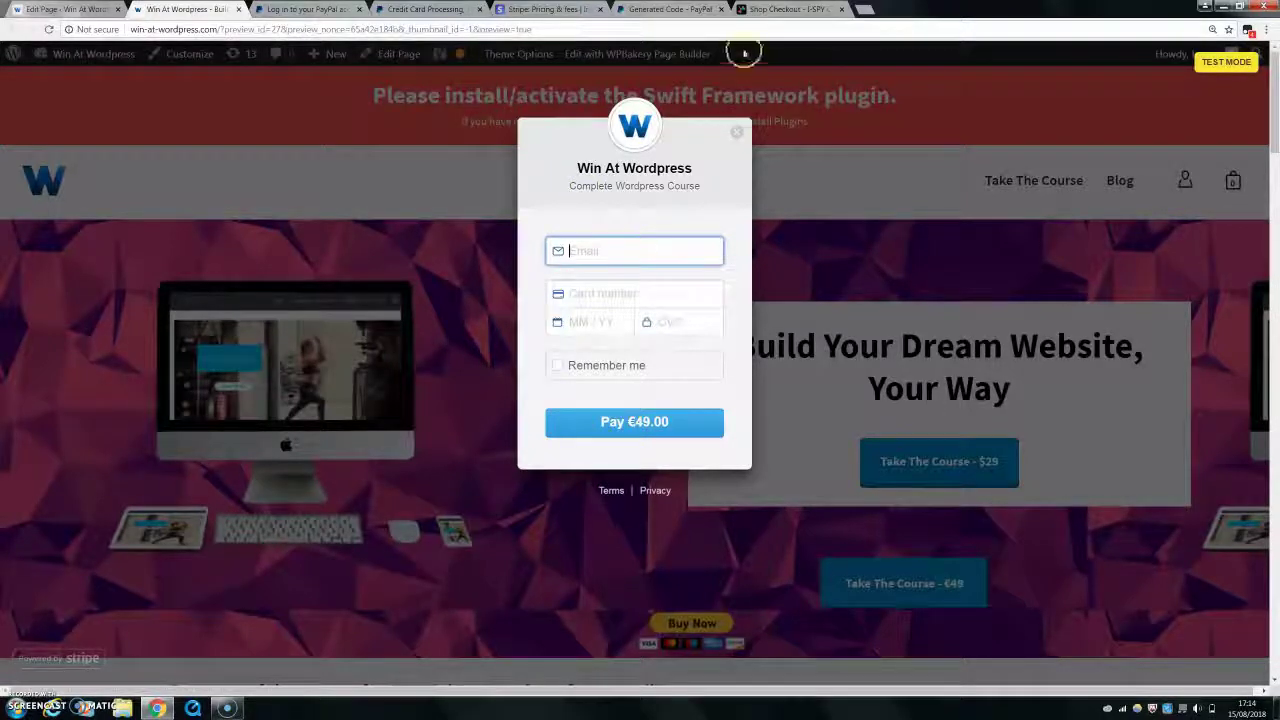
{"action": "left_click", "coordinate": [736, 131]}
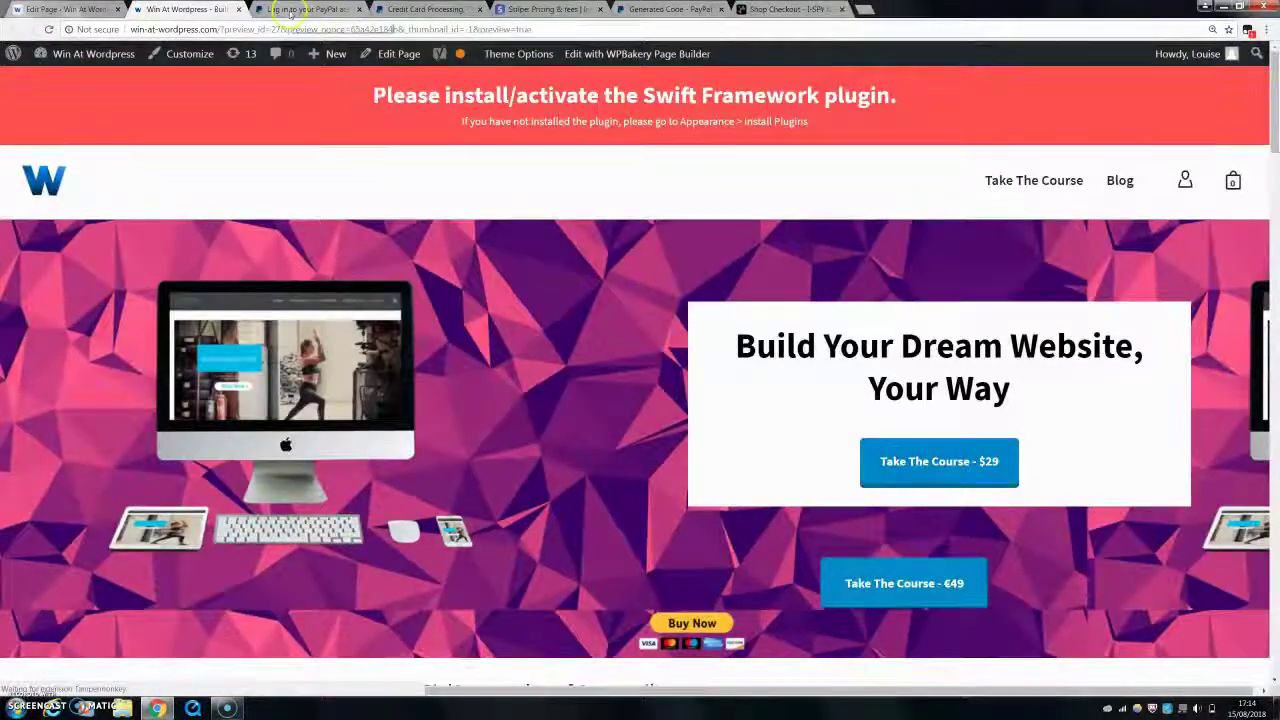
{"action": "left_click", "coordinate": [290, 10]}
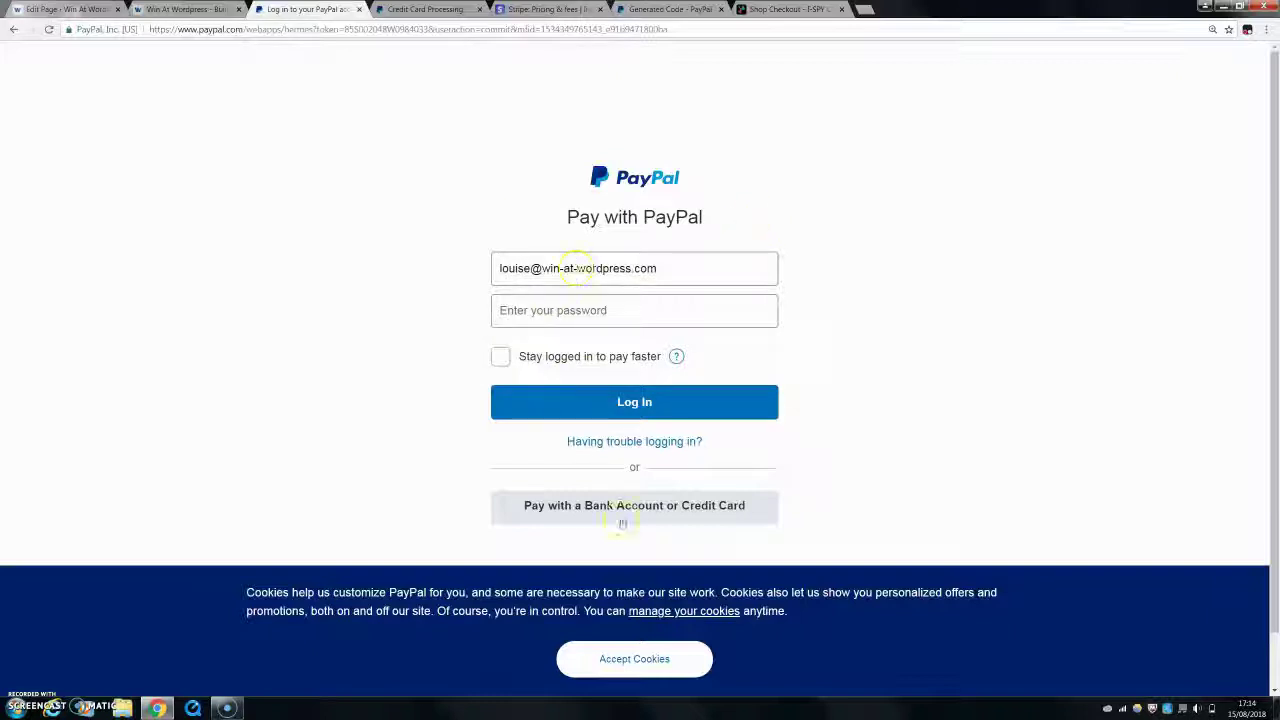
Proceed with the PayPal payment button on the Pay with PayPal sign-in page
{"action": "left_click", "coordinate": [552, 505]}
{"action": "left_click", "coordinate": [172, 9]}
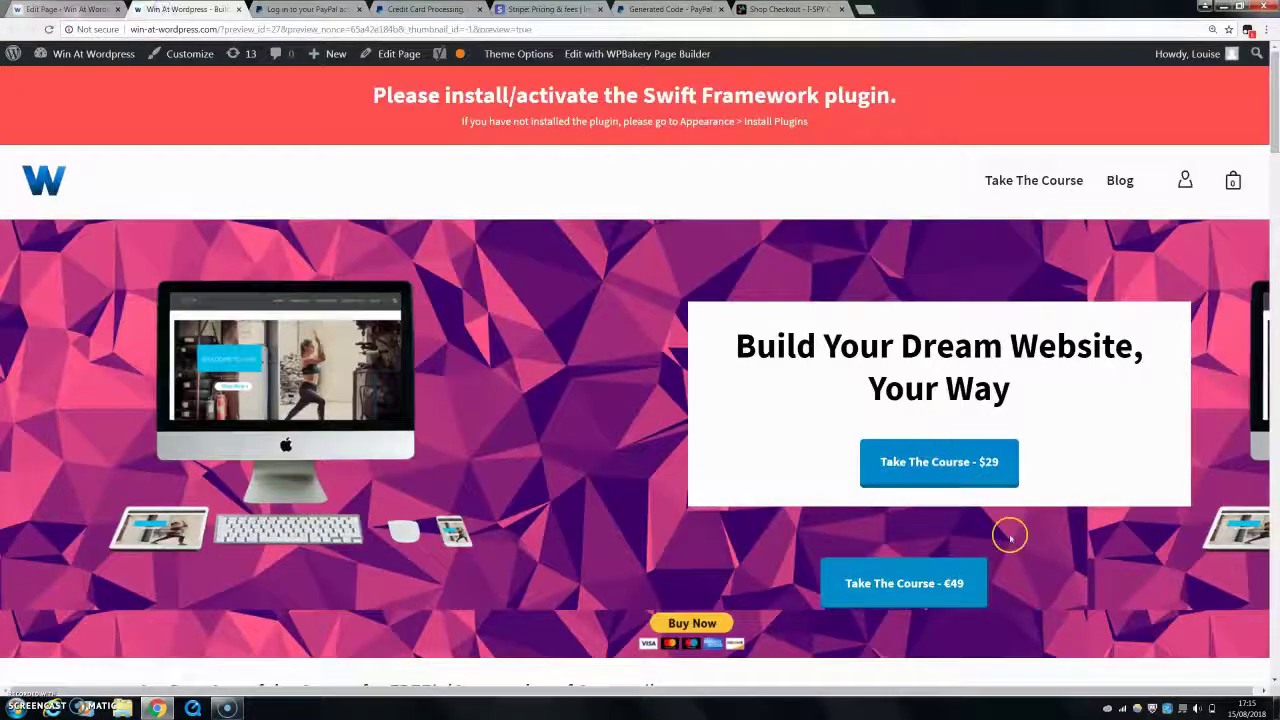
{"action": "left_click", "coordinate": [904, 598]}
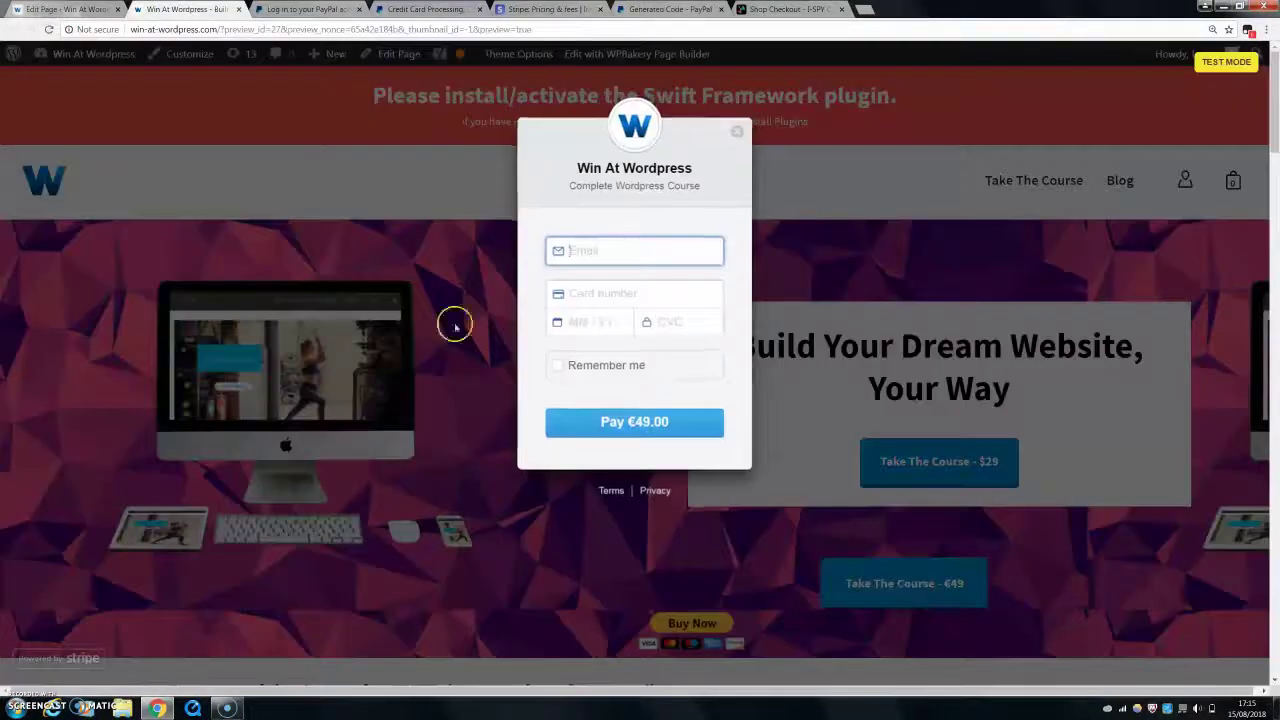
{"action": "left_click", "coordinate": [737, 134]}
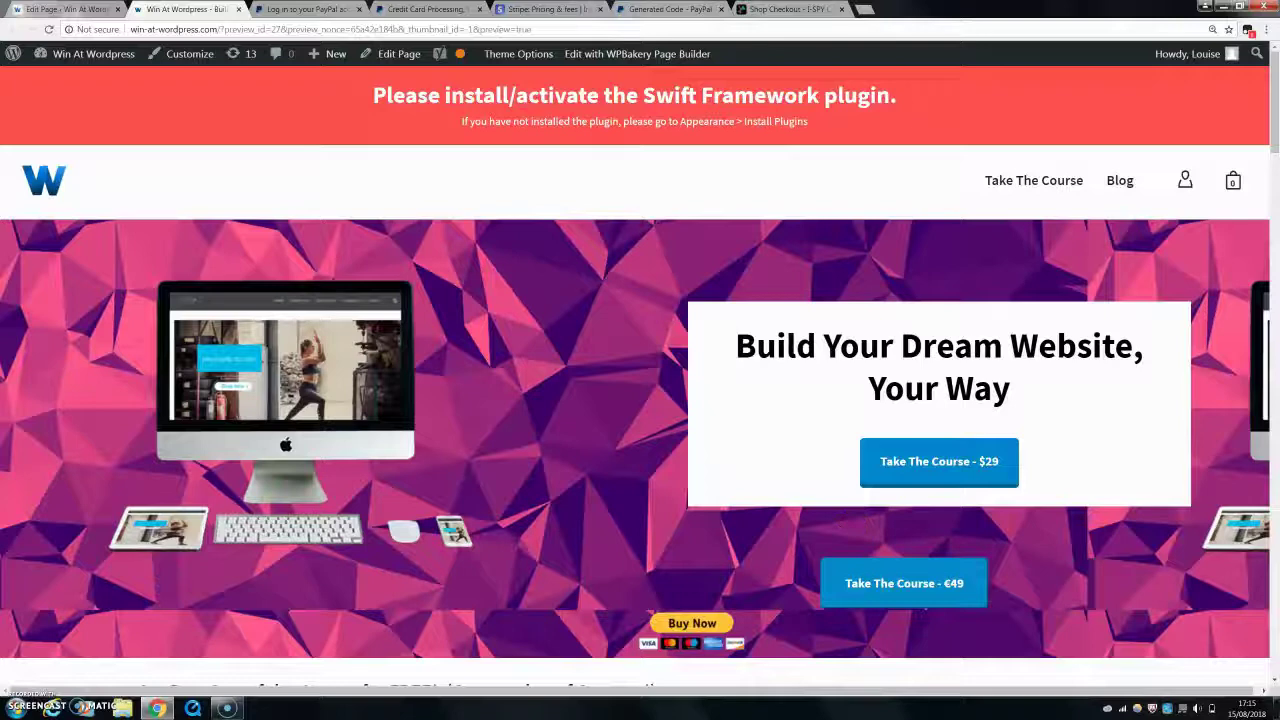
On the I-SPY checkout, try PayPal then Secure payment, and view Stripe's card fee pricing
{"action": "left_click", "coordinate": [785, 10]}
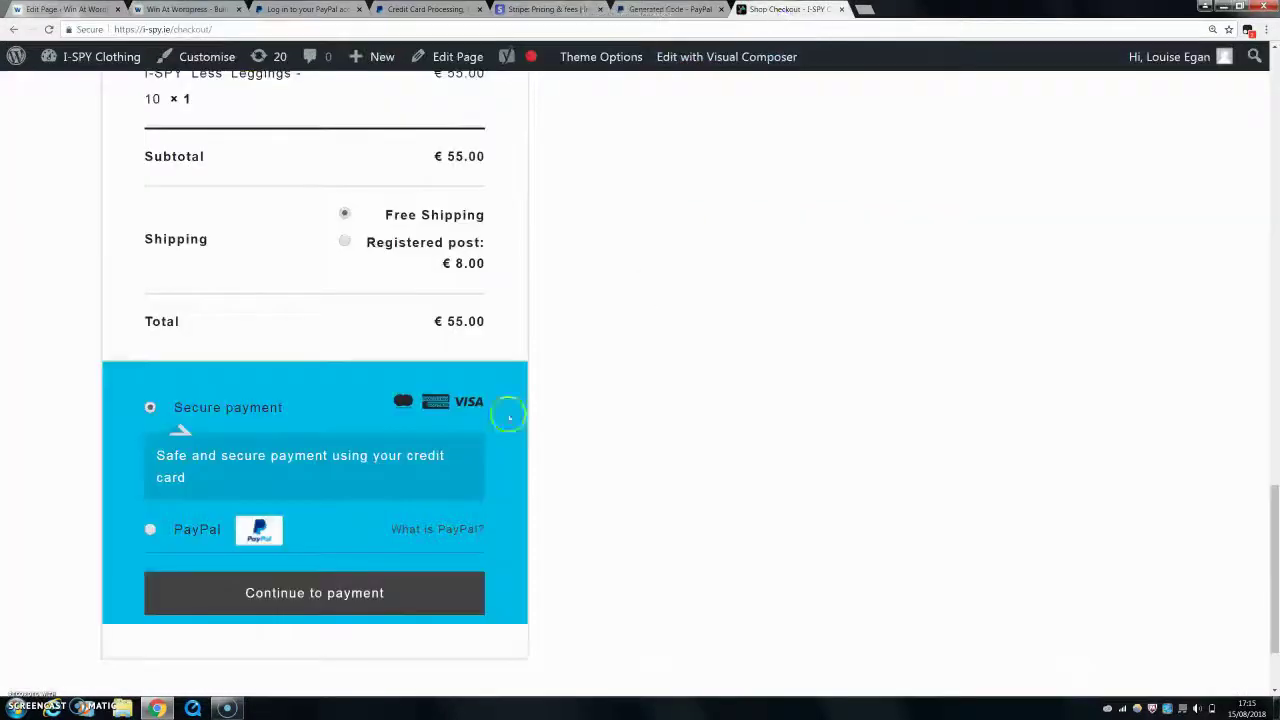
{"action": "left_click", "coordinate": [150, 530]}
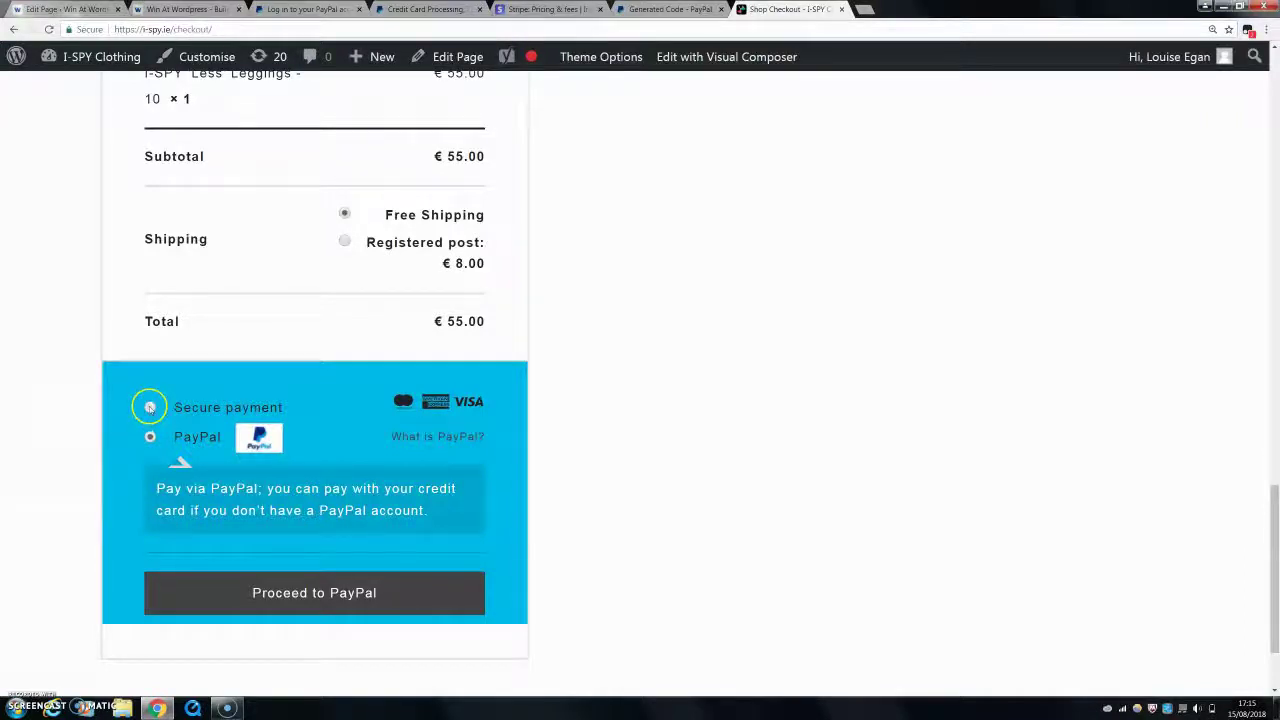
{"action": "left_click", "coordinate": [150, 407]}
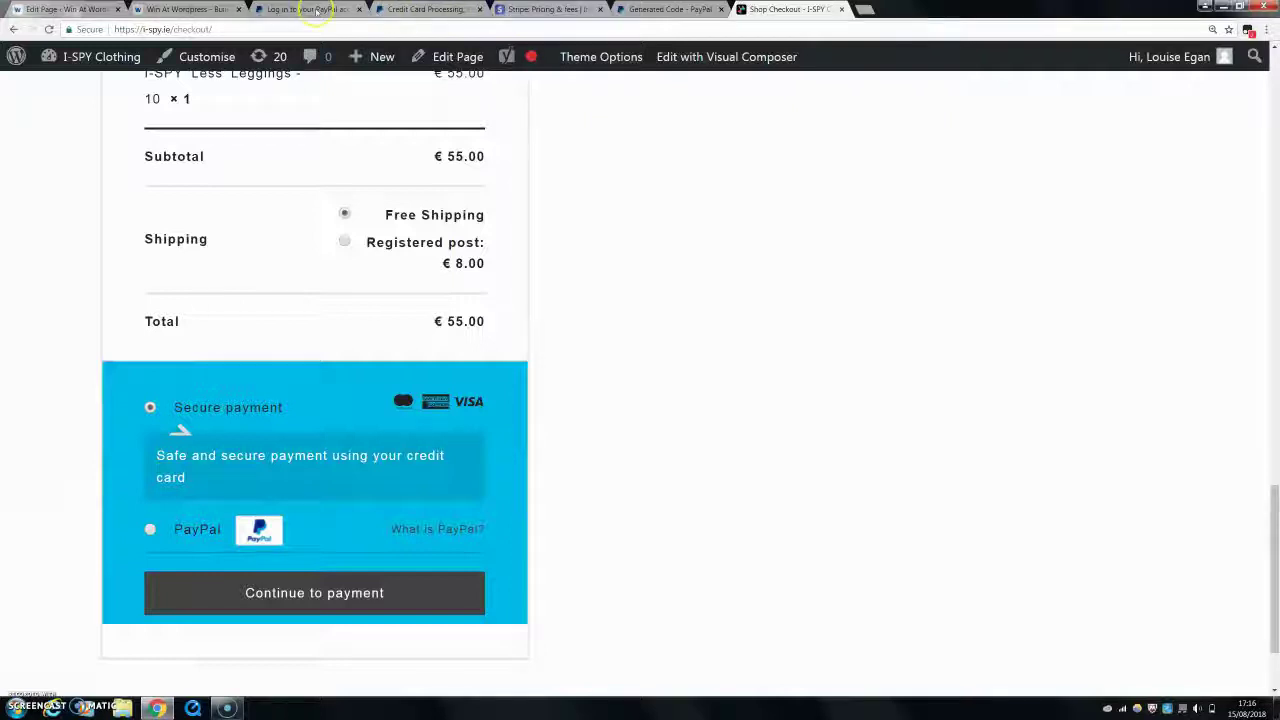
{"action": "left_click", "coordinate": [553, 12]}
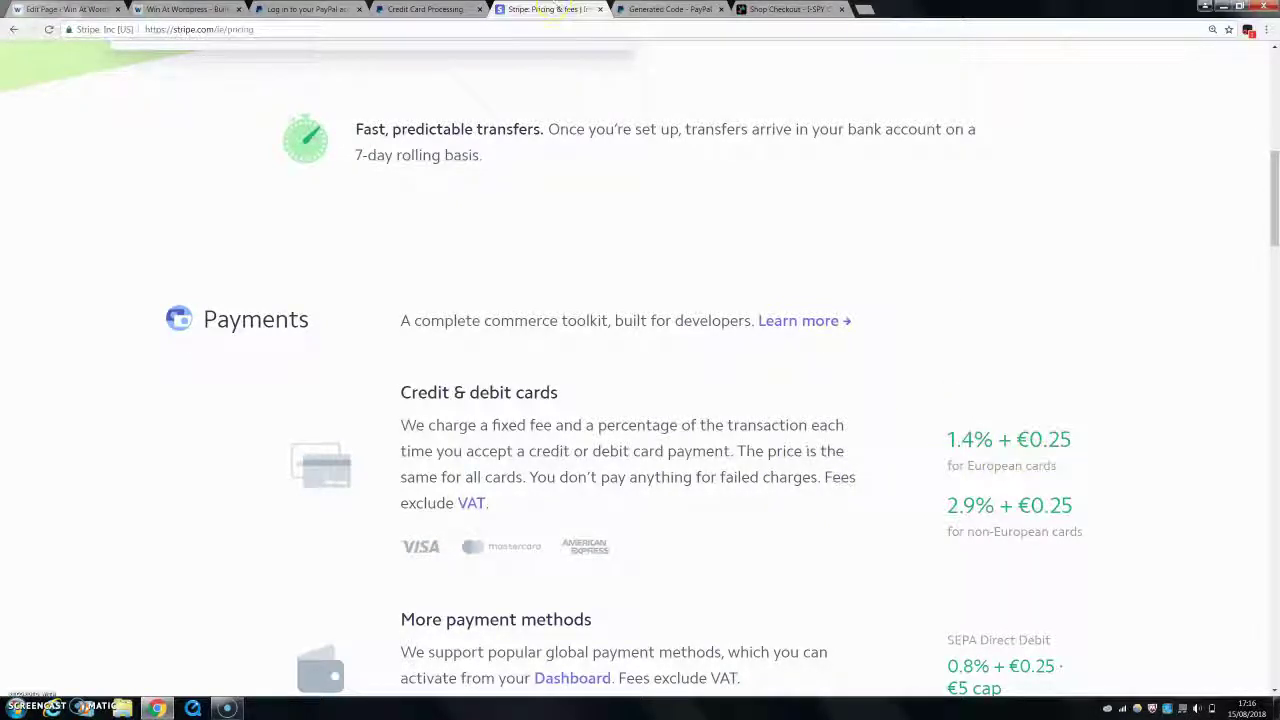
Glance at the generated PayPal button code, then view PayPal's online merchant fee rates
{"action": "left_click", "coordinate": [637, 9]}
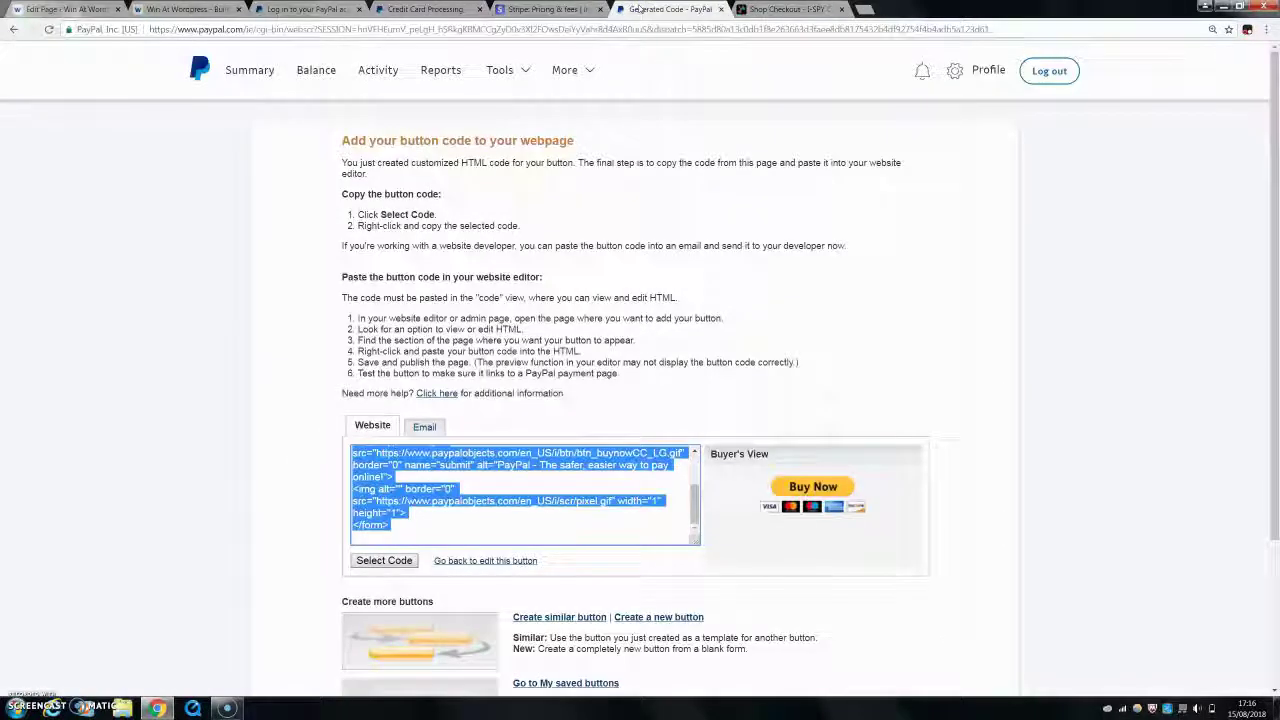
{"action": "left_click", "coordinate": [415, 9]}
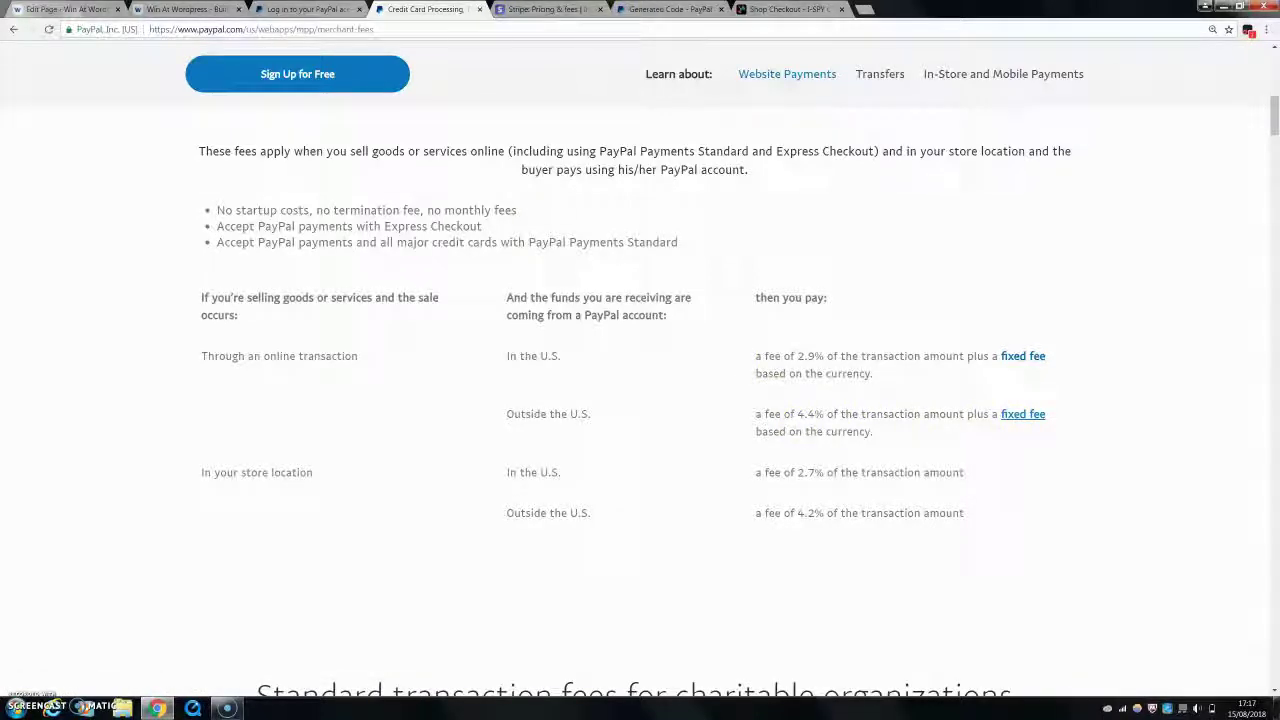
Flip between Stripe's pricing and PayPal's fee table, then return to the Win At Wordpress preview
{"action": "left_click", "coordinate": [519, 10]}
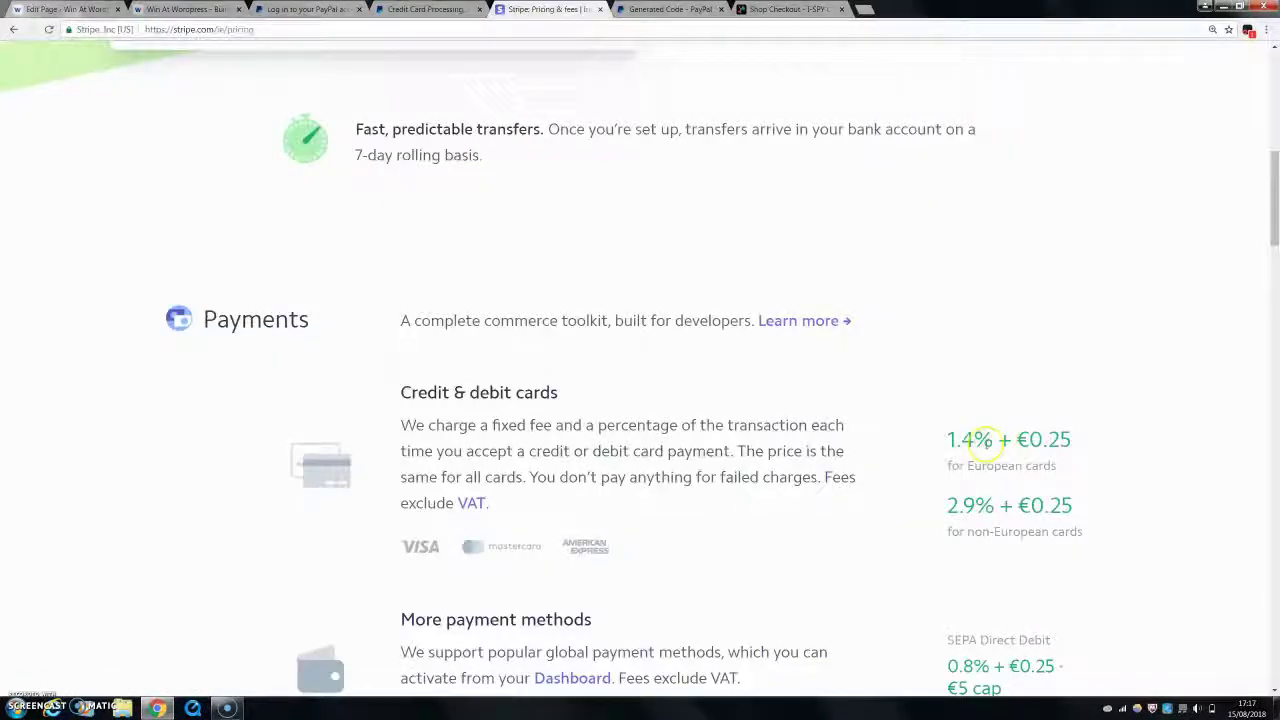
{"action": "left_click", "coordinate": [410, 9]}
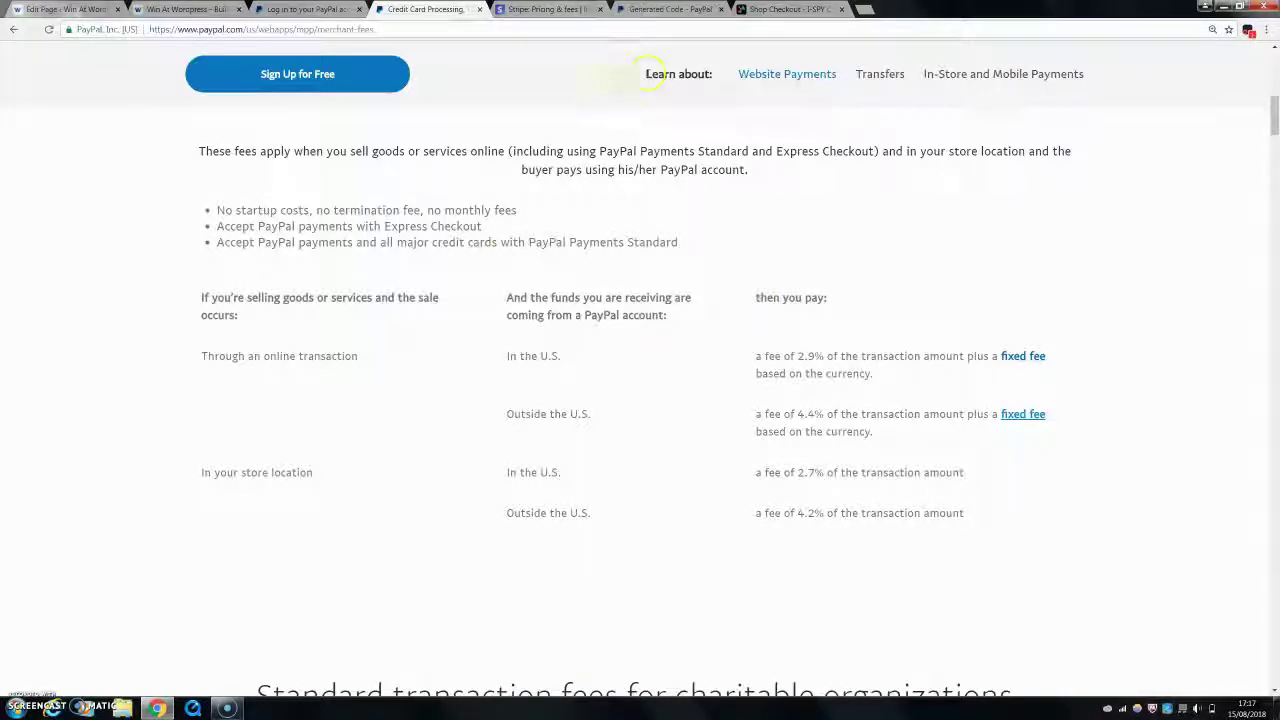
{"action": "left_click", "coordinate": [525, 9]}
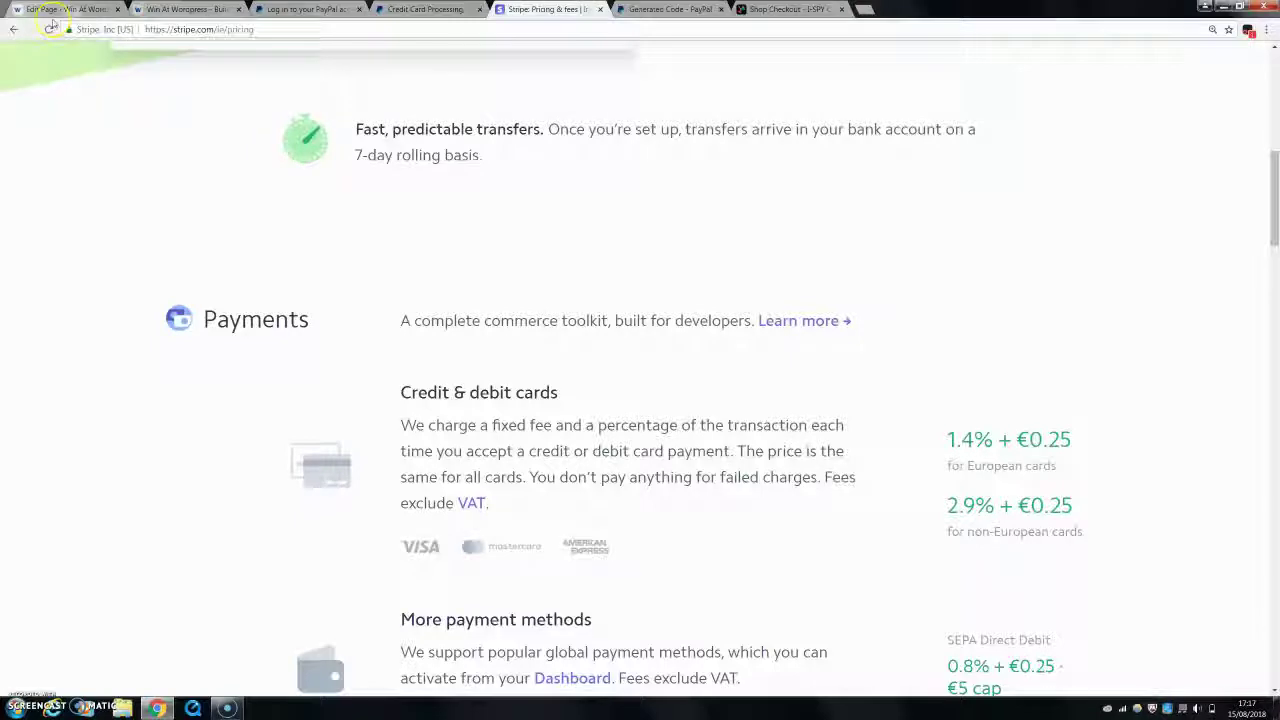
{"action": "left_click", "coordinate": [185, 9]}
{"action": "scroll", "coordinate": [1100, 570], "scroll_direction": "down", "scroll_amount": 1}
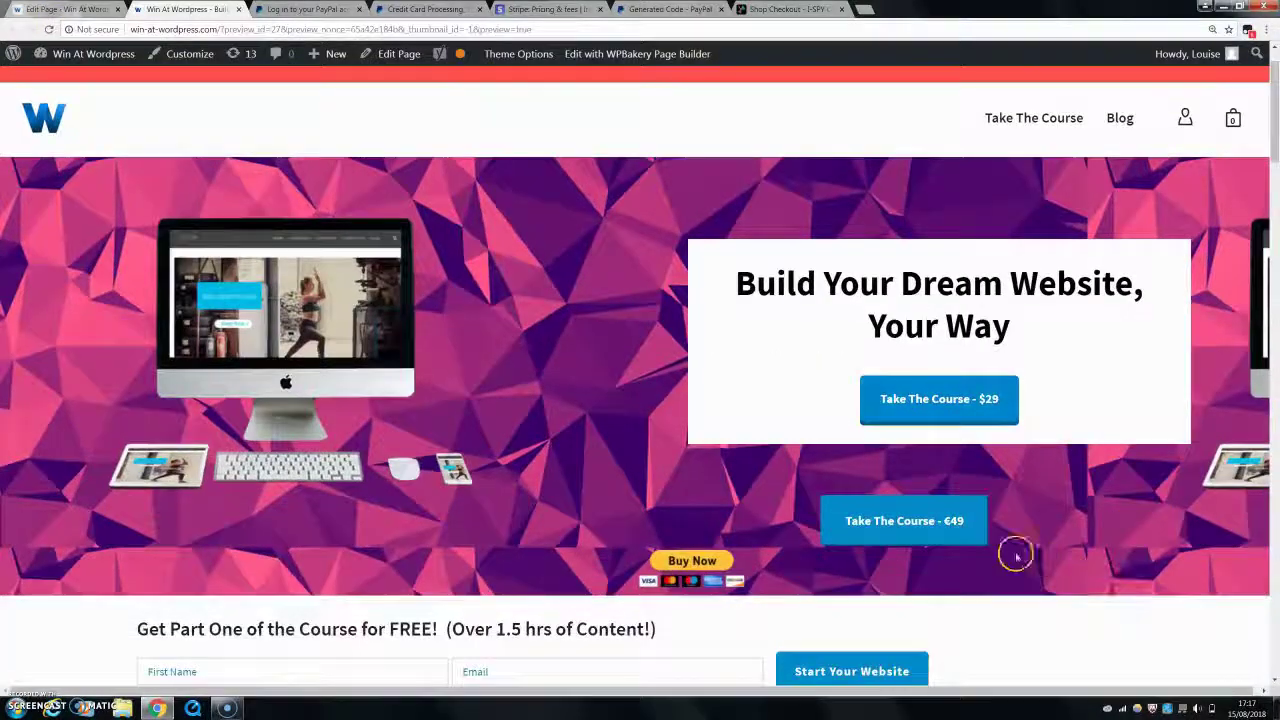
{"action": "left_click", "coordinate": [60, 9]}
{"action": "left_click", "coordinate": [190, 9]}
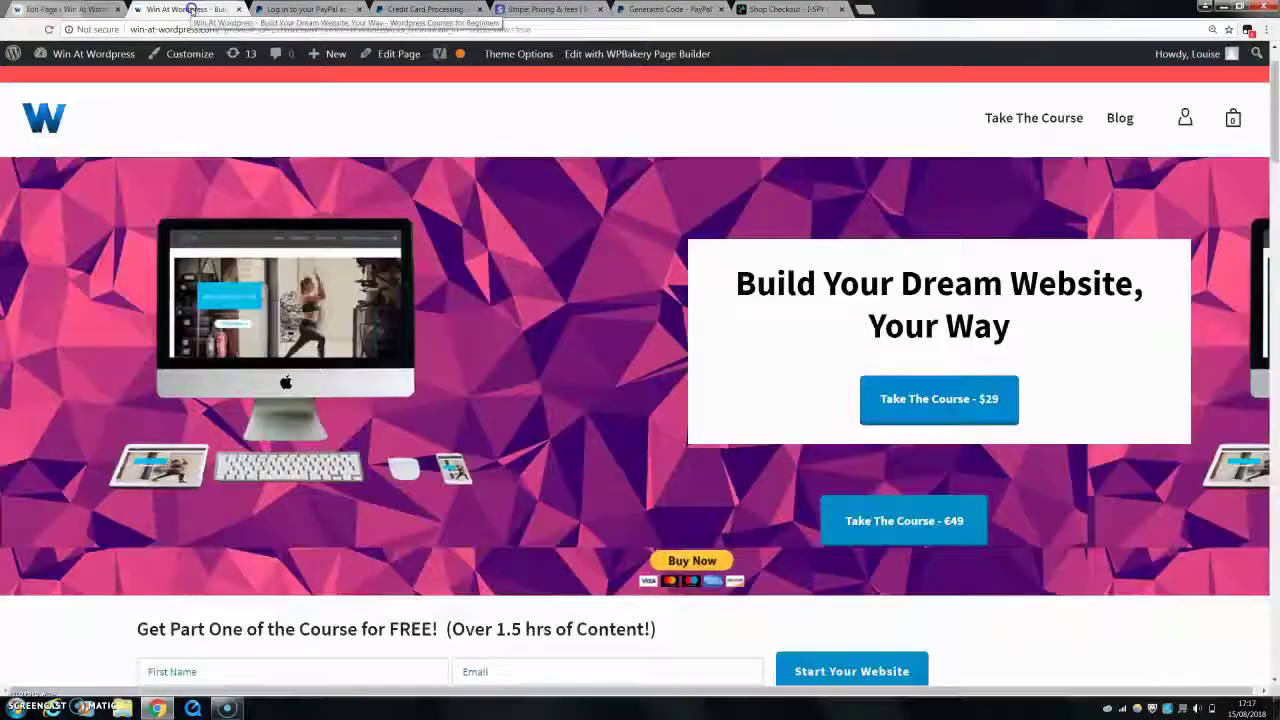
{"action": "left_click", "coordinate": [44, 9]}
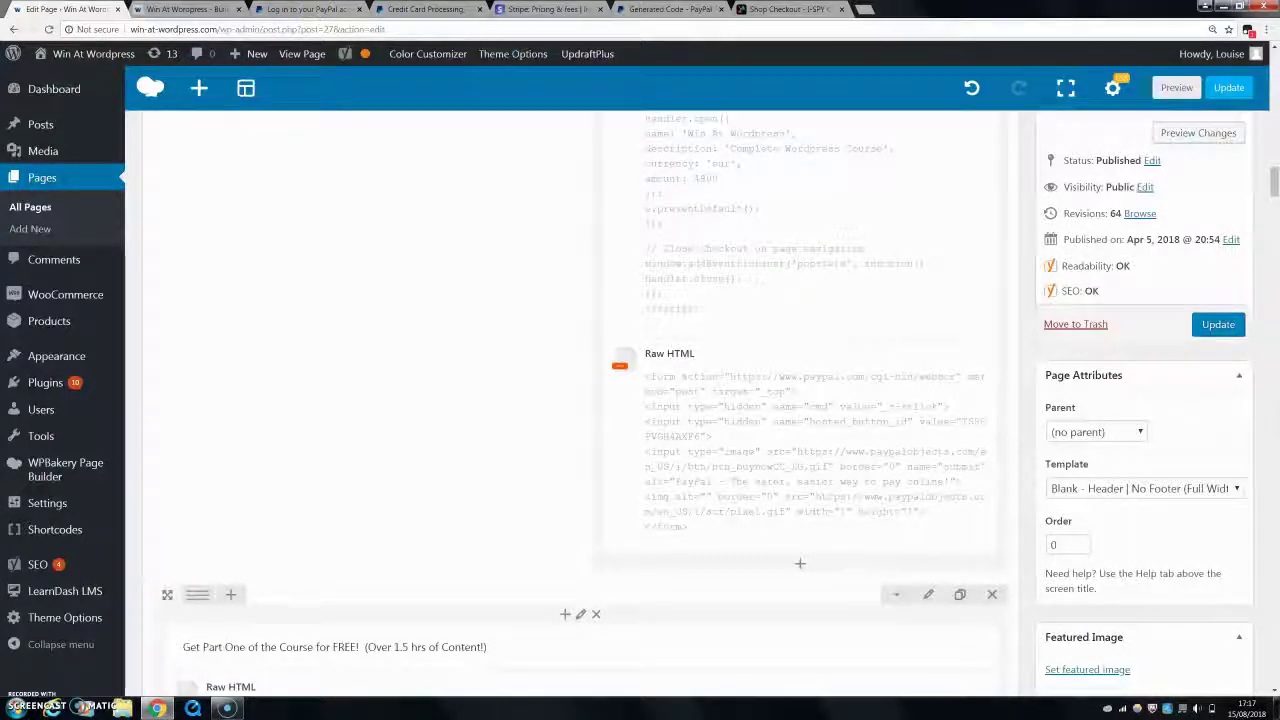
{"action": "left_click", "coordinate": [214, 16]}
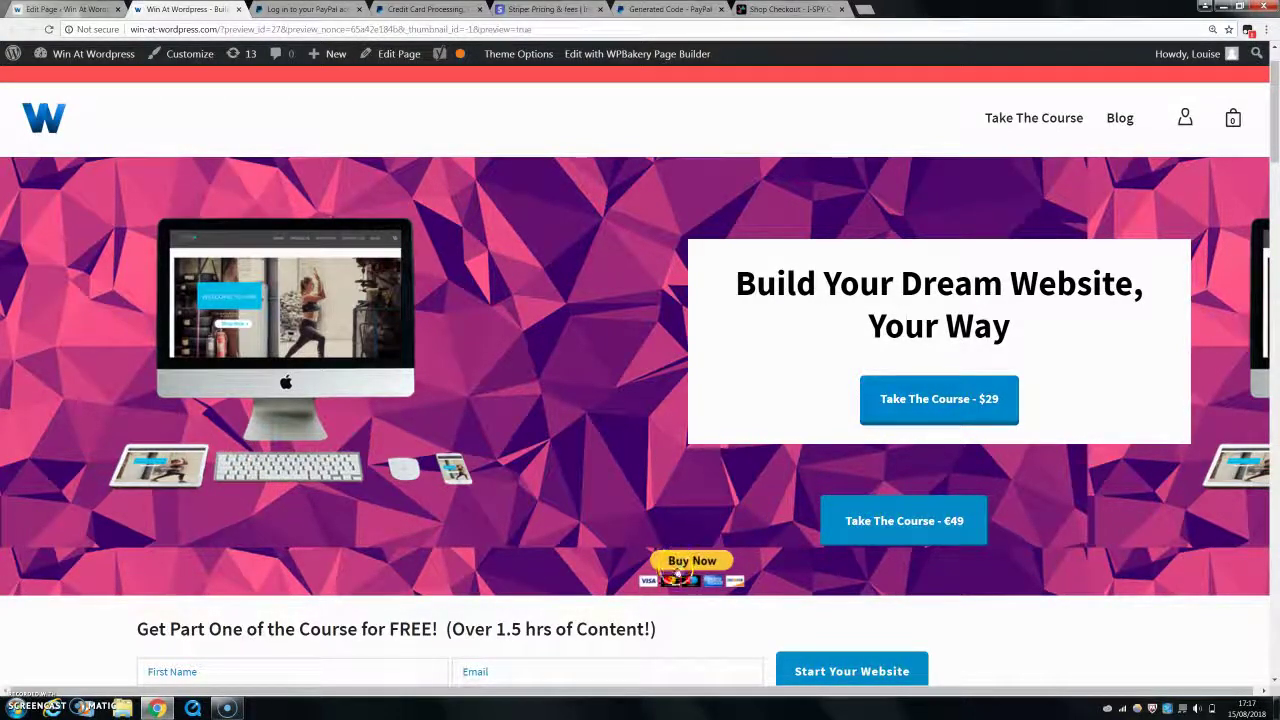
{"action": "left_click", "coordinate": [636, 10]}
{"action": "scroll", "coordinate": [575, 286], "scroll_direction": "down", "scroll_amount": 2}
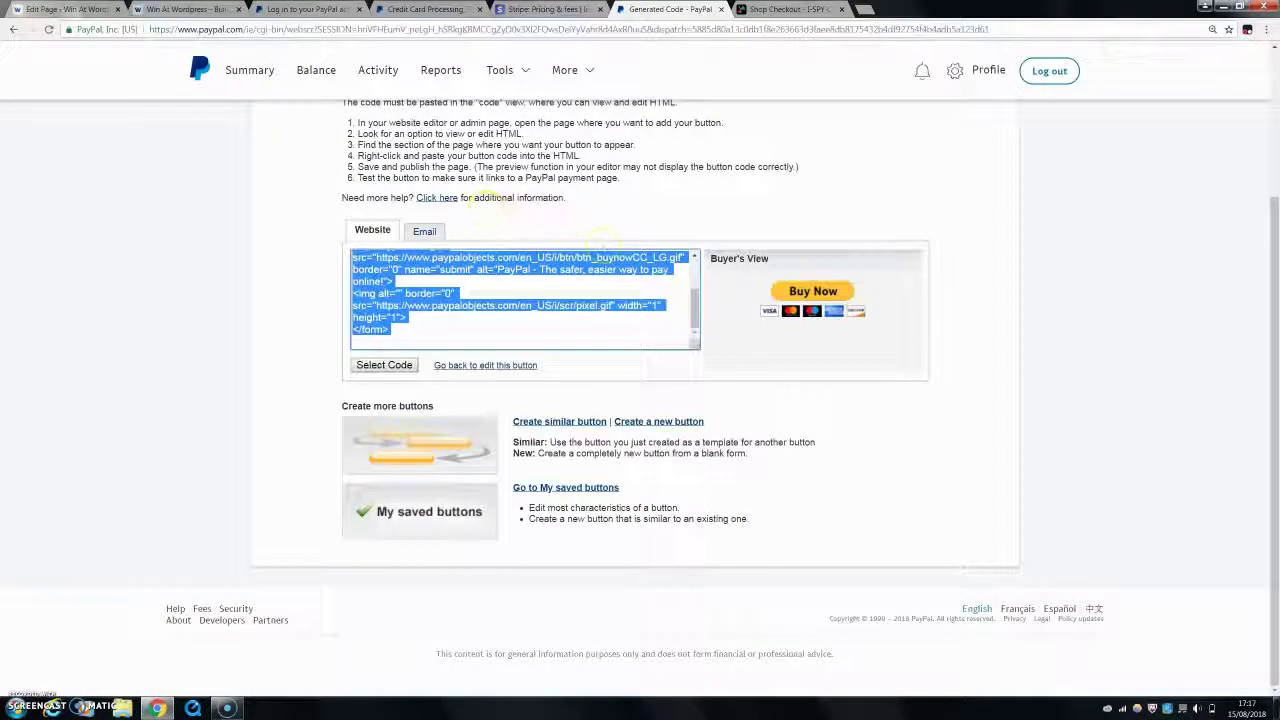
{"action": "scroll", "coordinate": [629, 295], "scroll_direction": "up", "scroll_amount": 3}
{"action": "scroll", "coordinate": [629, 295], "scroll_direction": "up", "scroll_amount": 2}
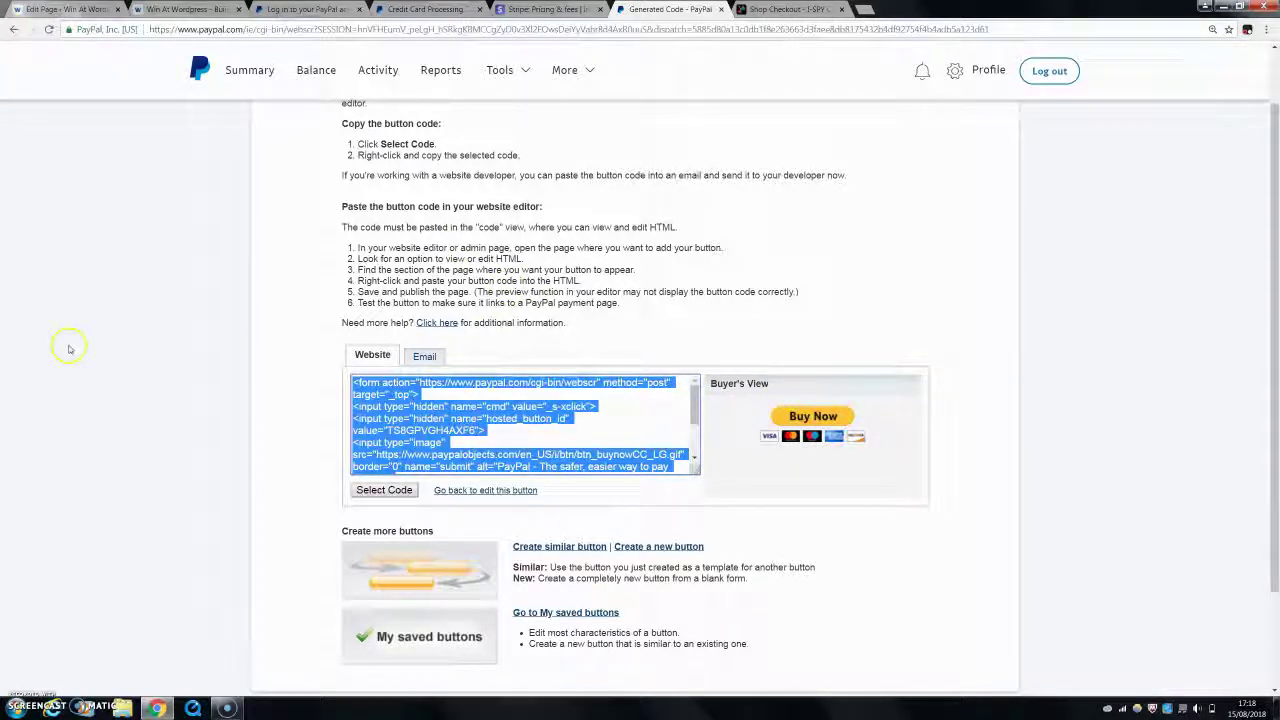
{"action": "left_click", "coordinate": [168, 9]}
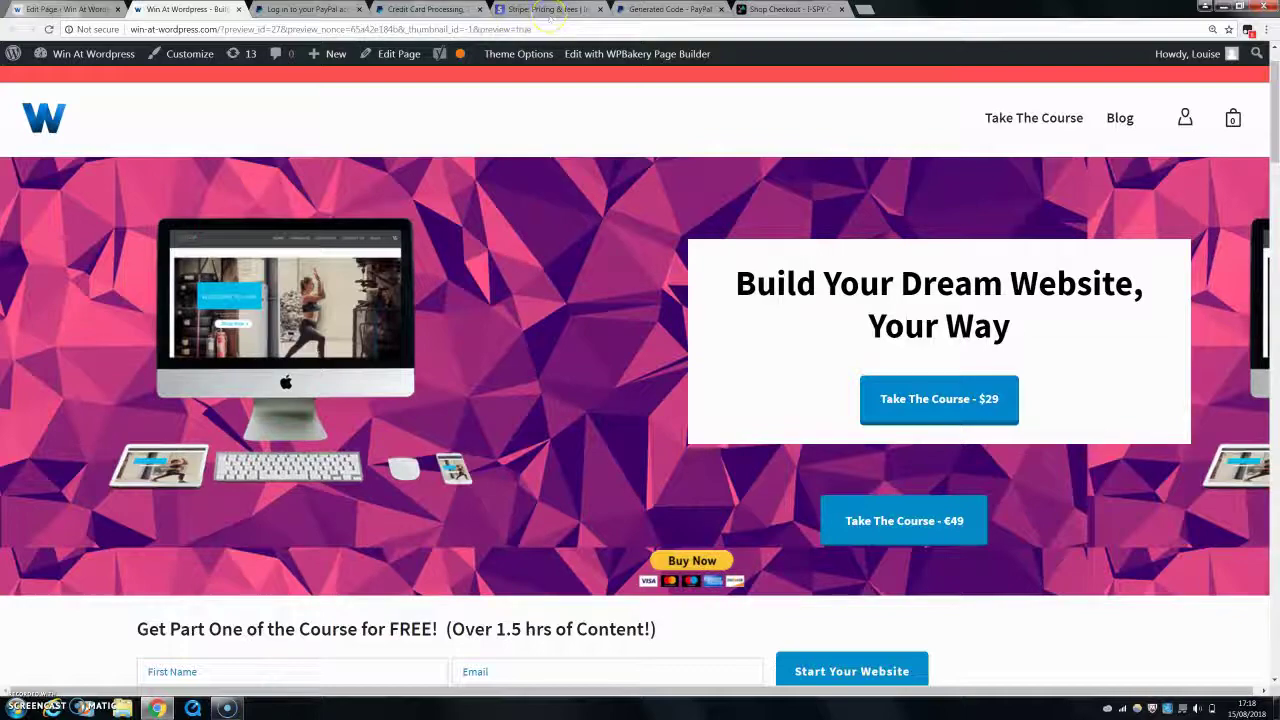
{"action": "left_click", "coordinate": [645, 9]}
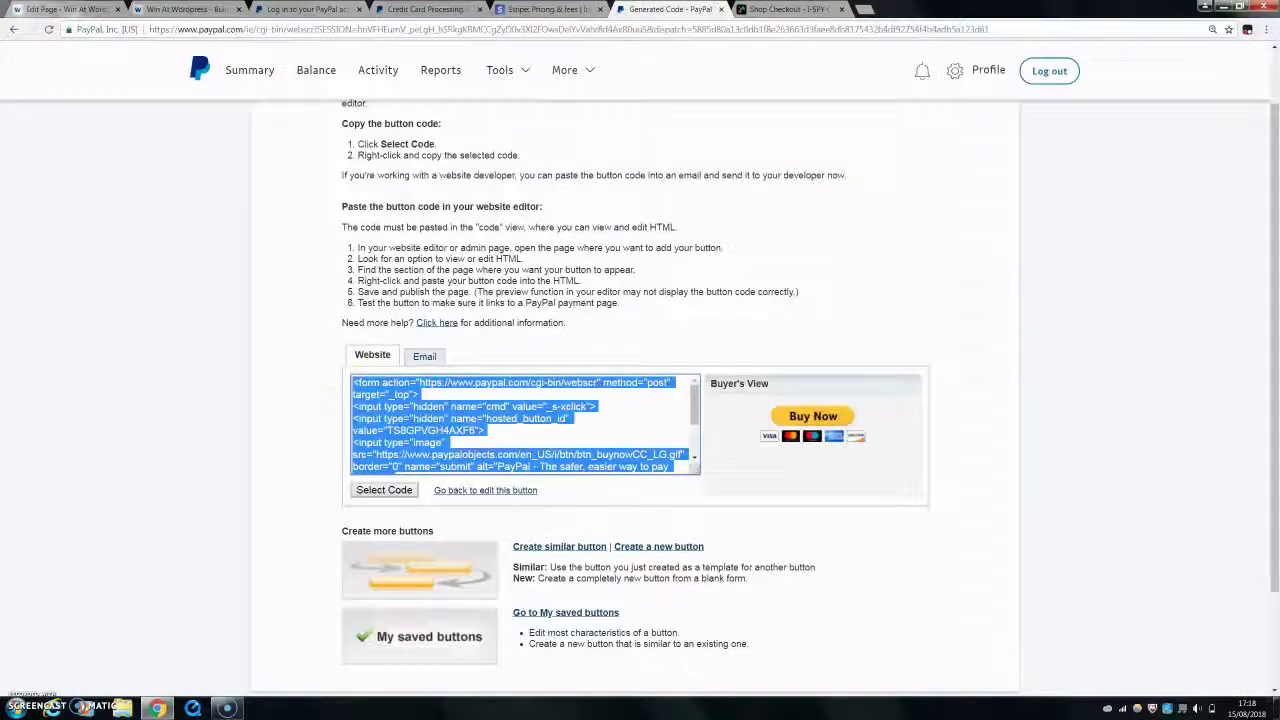
{"action": "left_click", "coordinate": [60, 9]}
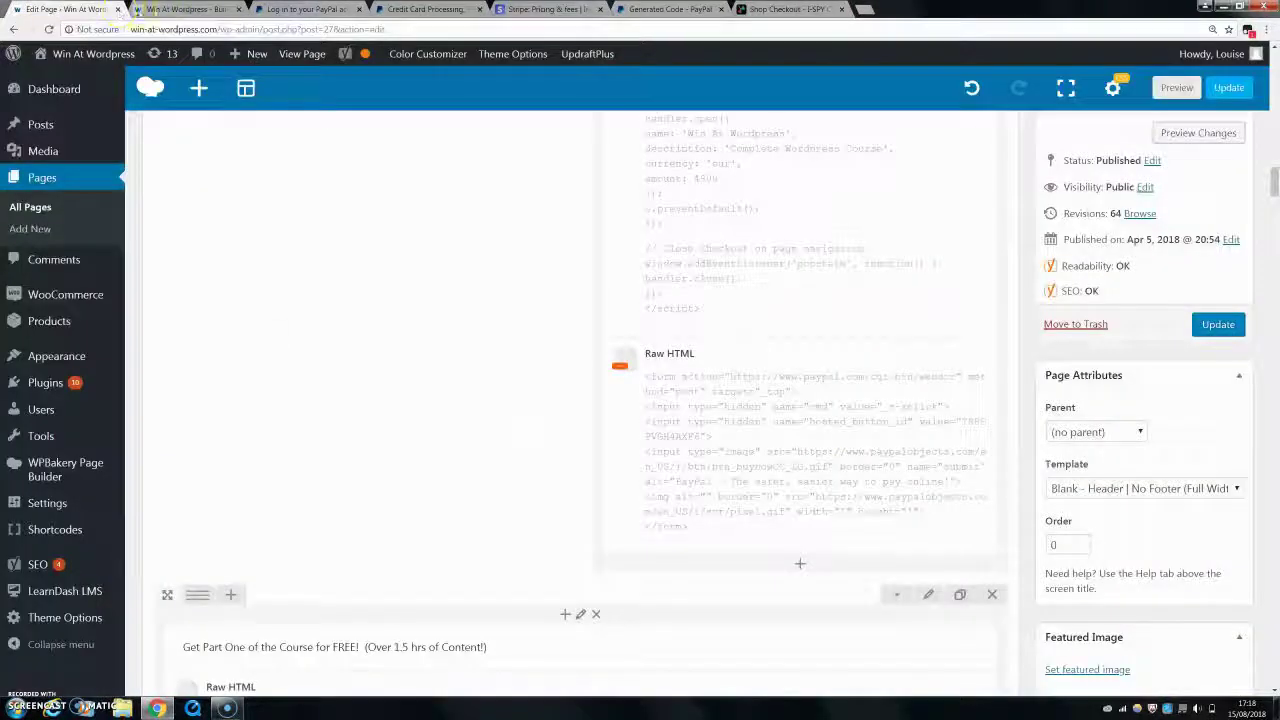
{"action": "left_click", "coordinate": [185, 9]}
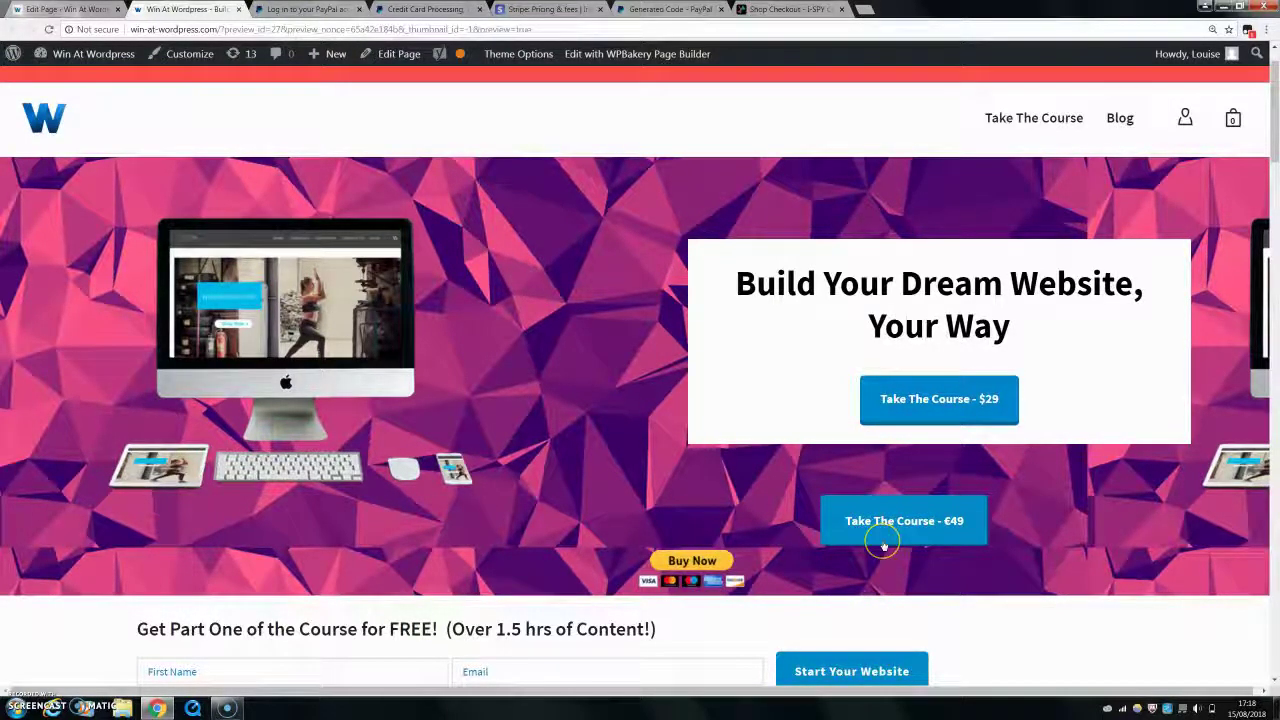
{"action": "scroll", "coordinate": [808, 527], "scroll_direction": "down", "scroll_amount": 1}
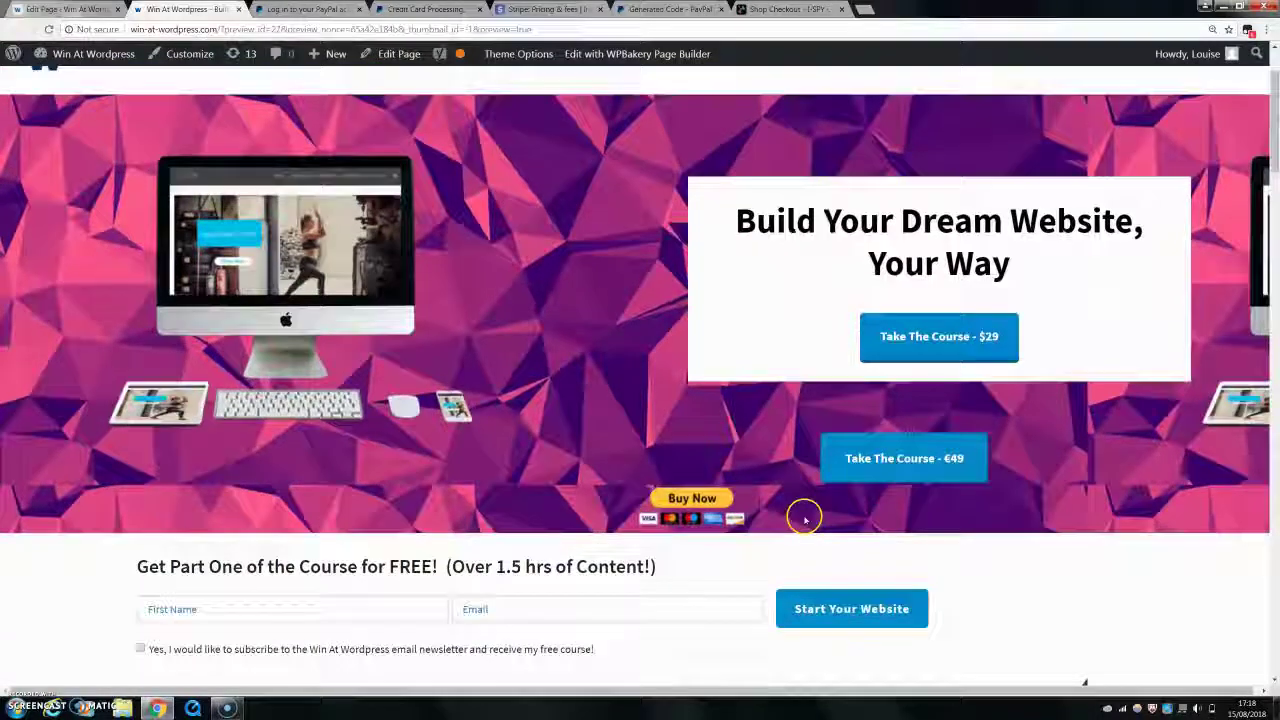
{"action": "scroll", "coordinate": [803, 520], "scroll_direction": "up", "scroll_amount": 1}
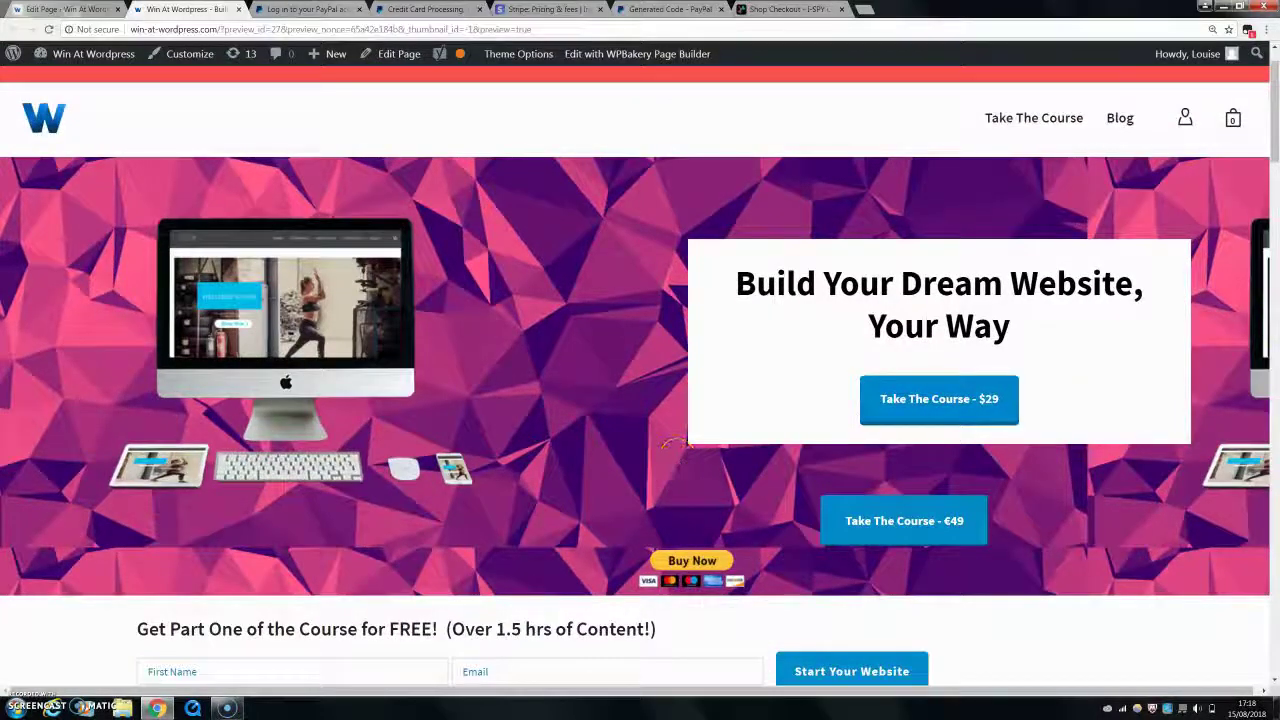
{"action": "scroll", "coordinate": [1200, 115], "scroll_direction": "down", "scroll_amount": 1}
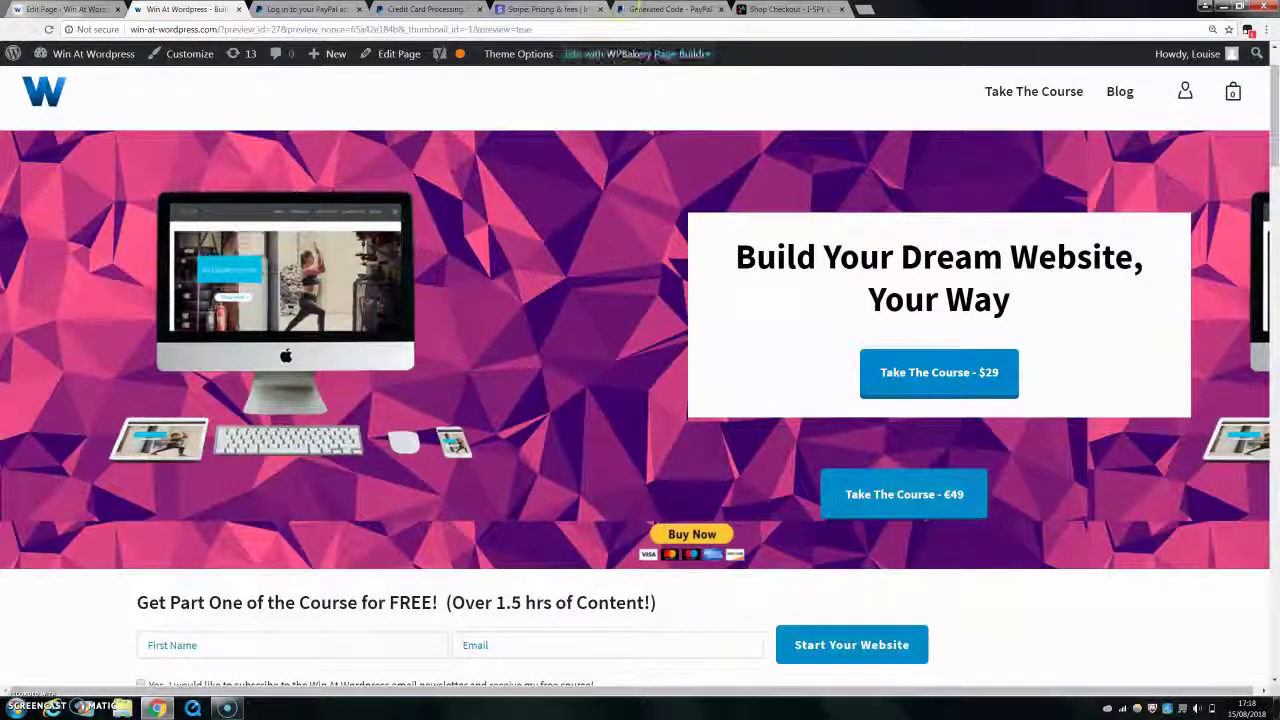
{"action": "left_click", "coordinate": [790, 10]}
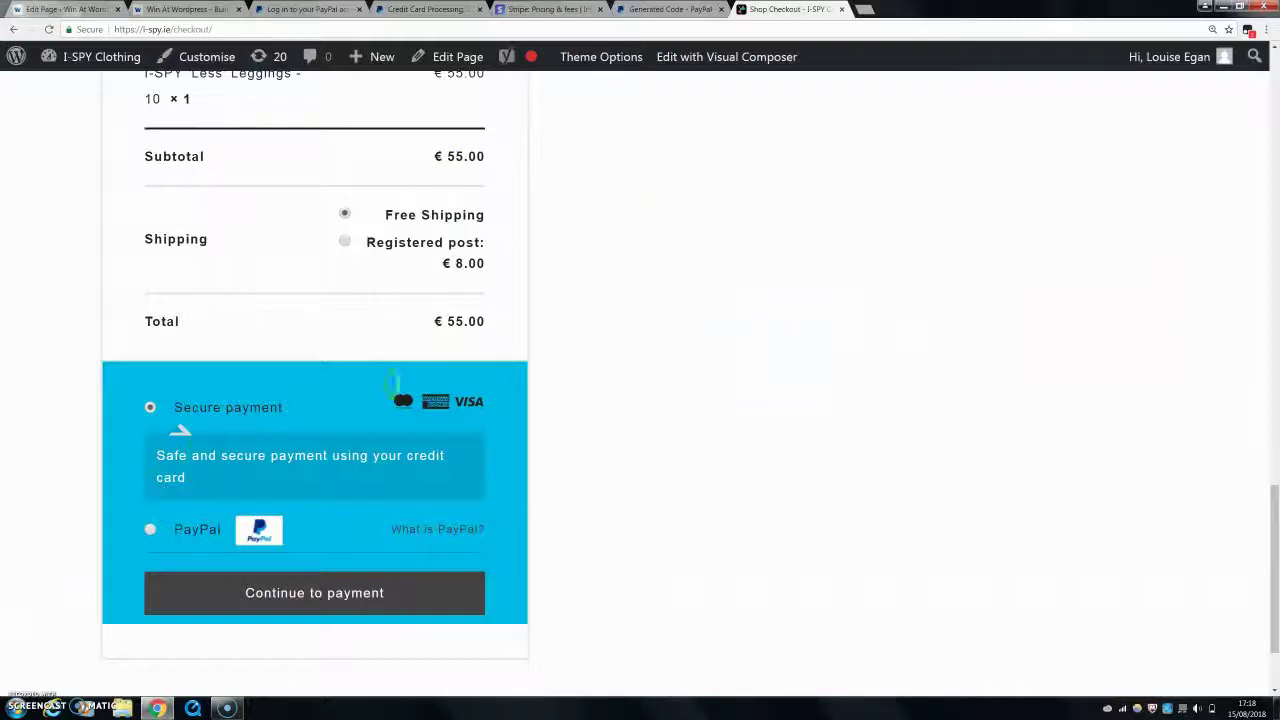
{"action": "scroll", "coordinate": [500, 390], "scroll_direction": "up", "scroll_amount": 2}
{"action": "scroll", "coordinate": [471, 371], "scroll_direction": "up", "scroll_amount": 3}
{"action": "scroll", "coordinate": [474, 374], "scroll_direction": "up", "scroll_amount": 4}
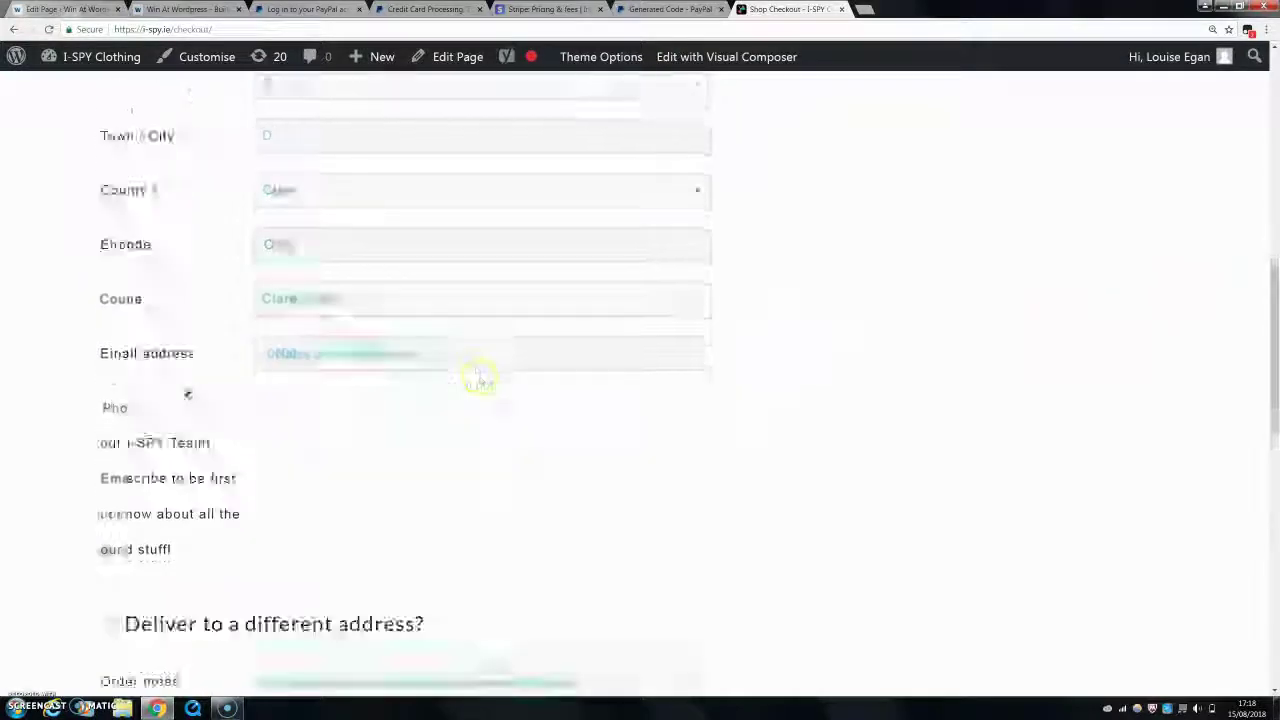
{"action": "scroll", "coordinate": [485, 385], "scroll_direction": "down", "scroll_amount": 5}
{"action": "scroll", "coordinate": [486, 394], "scroll_direction": "down", "scroll_amount": 2}
{"action": "scroll", "coordinate": [486, 394], "scroll_direction": "down", "scroll_amount": 1}
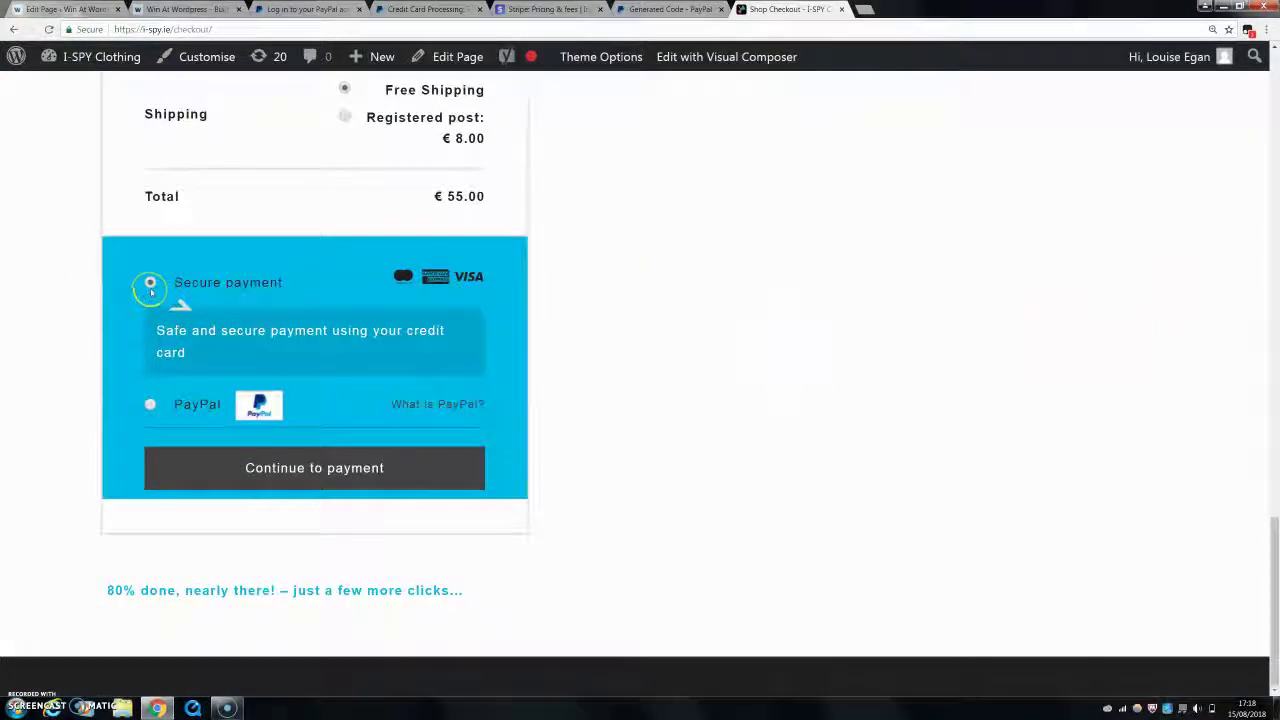
{"action": "left_click", "coordinate": [158, 410]}
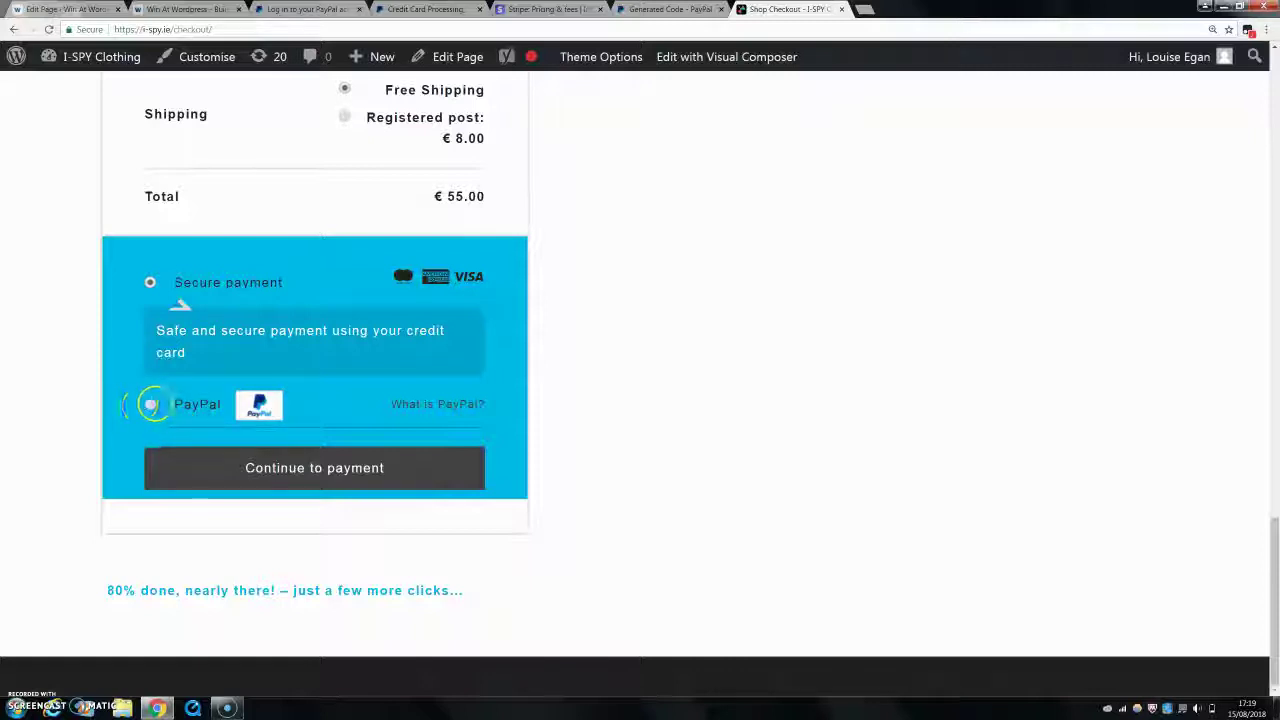
{"action": "left_click", "coordinate": [151, 405]}
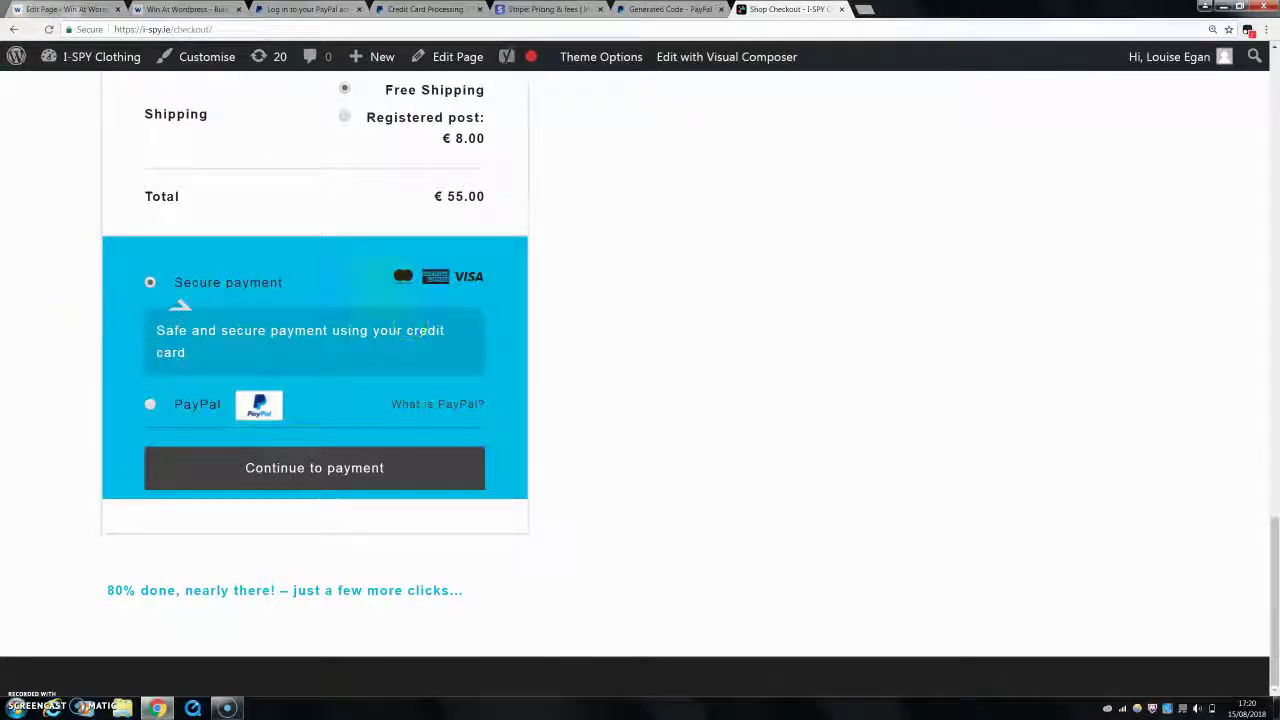
{"action": "left_click", "coordinate": [176, 10]}
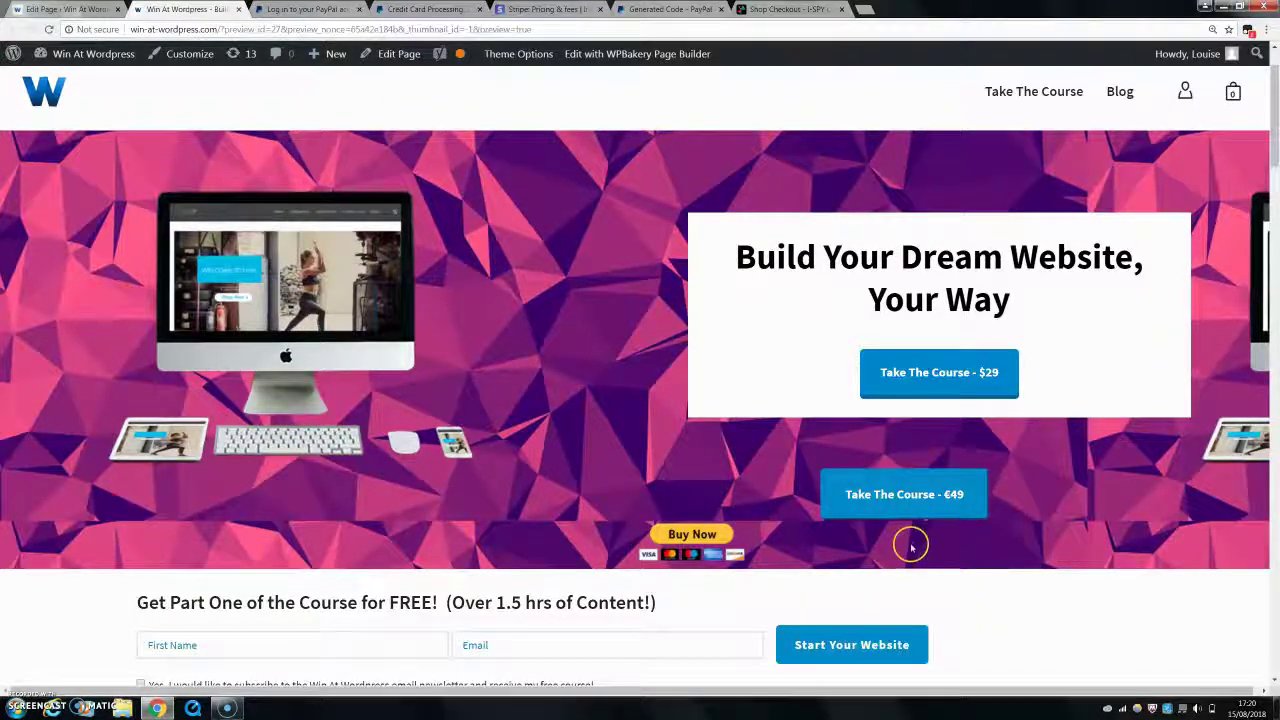
{"action": "left_click", "coordinate": [918, 492]}
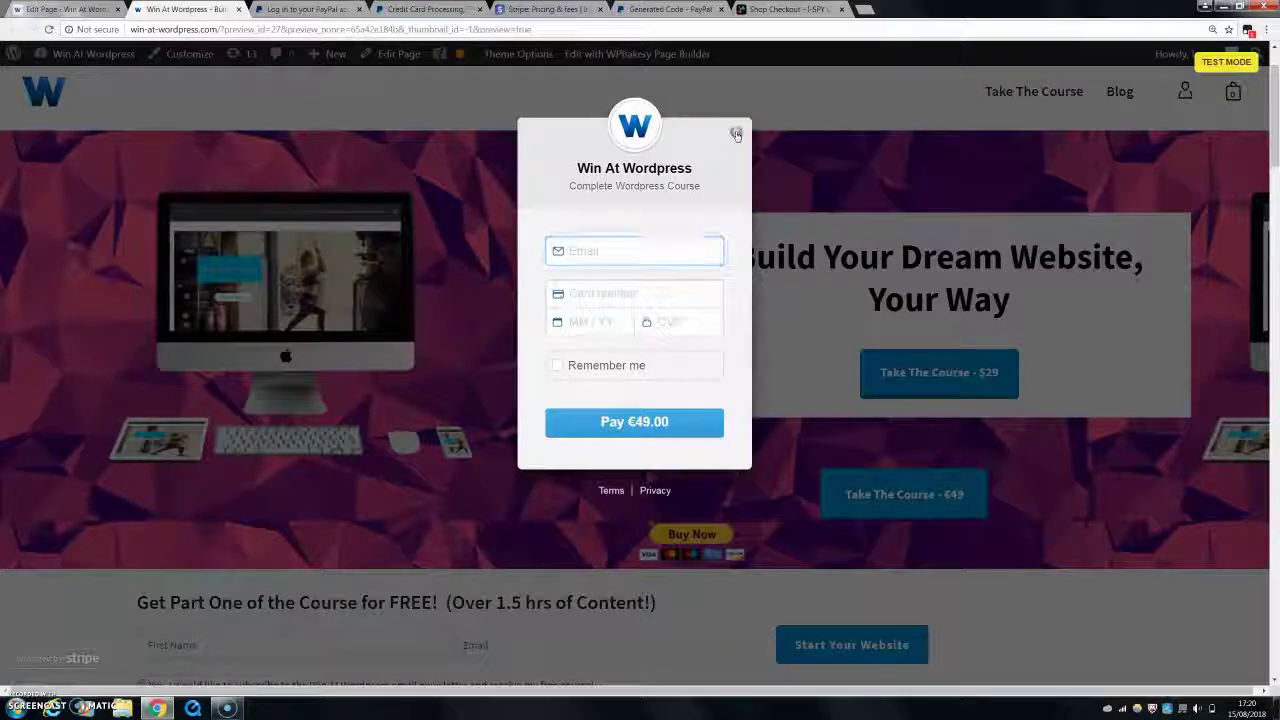
{"action": "left_click", "coordinate": [736, 134]}
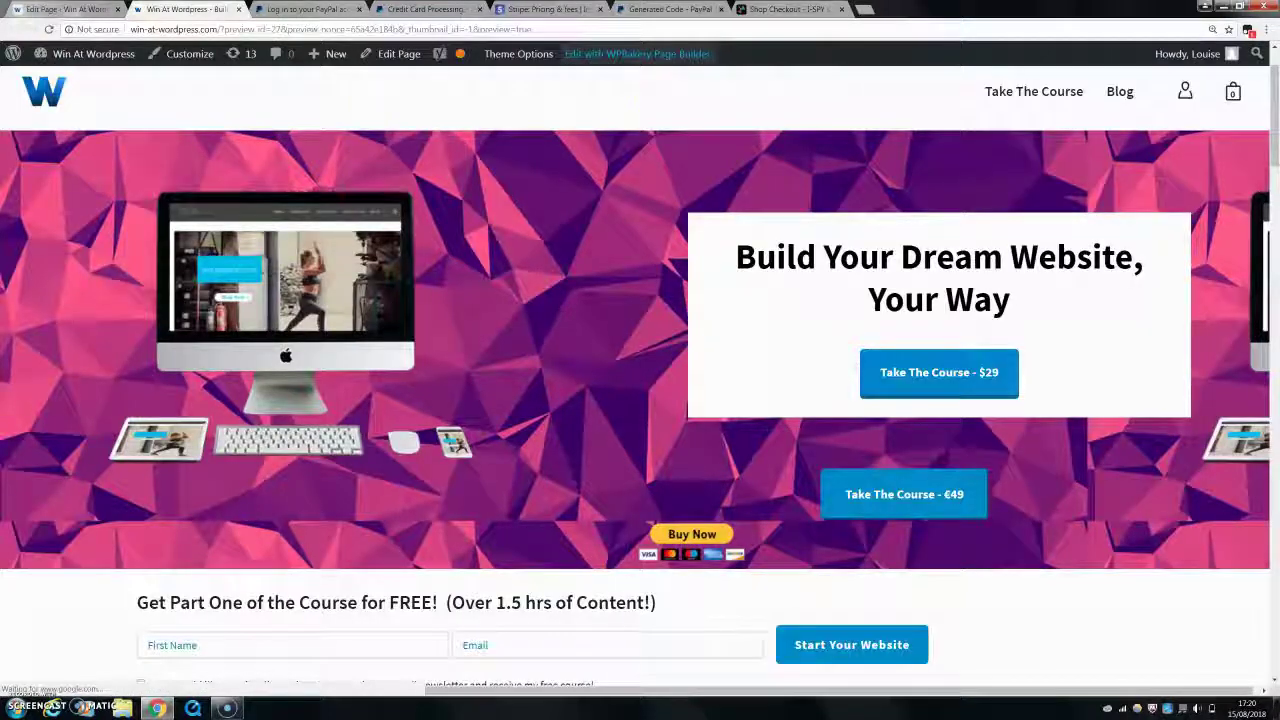